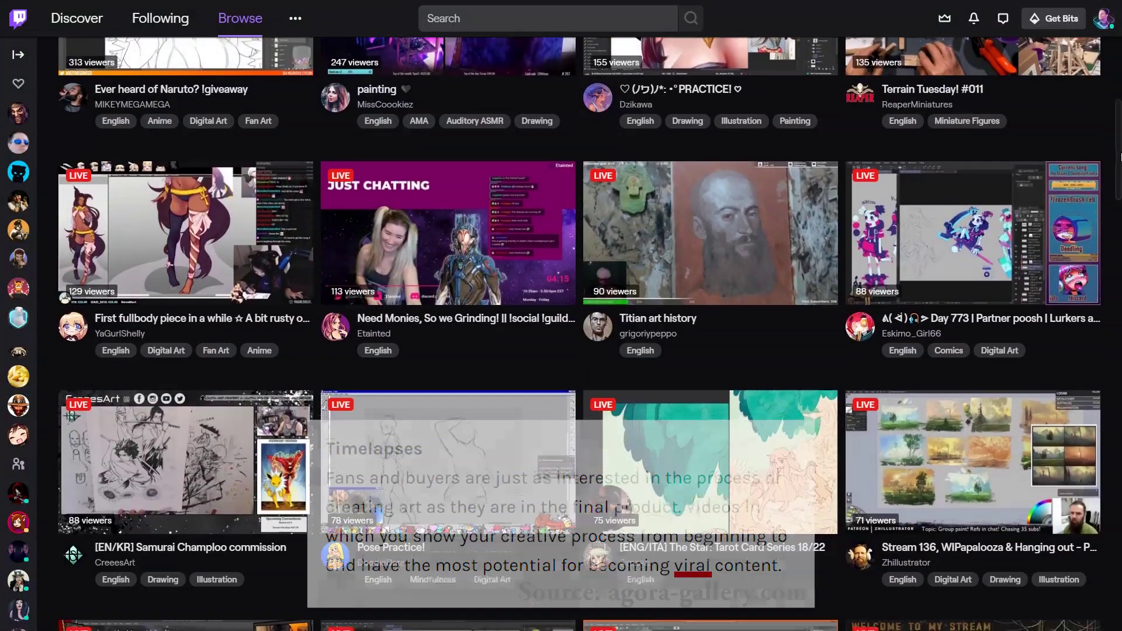
Step: Scroll down through the Browse page of live art streams
{"action": "scroll", "coordinate": [578, 316], "scroll_direction": "down", "scroll_amount": 8}
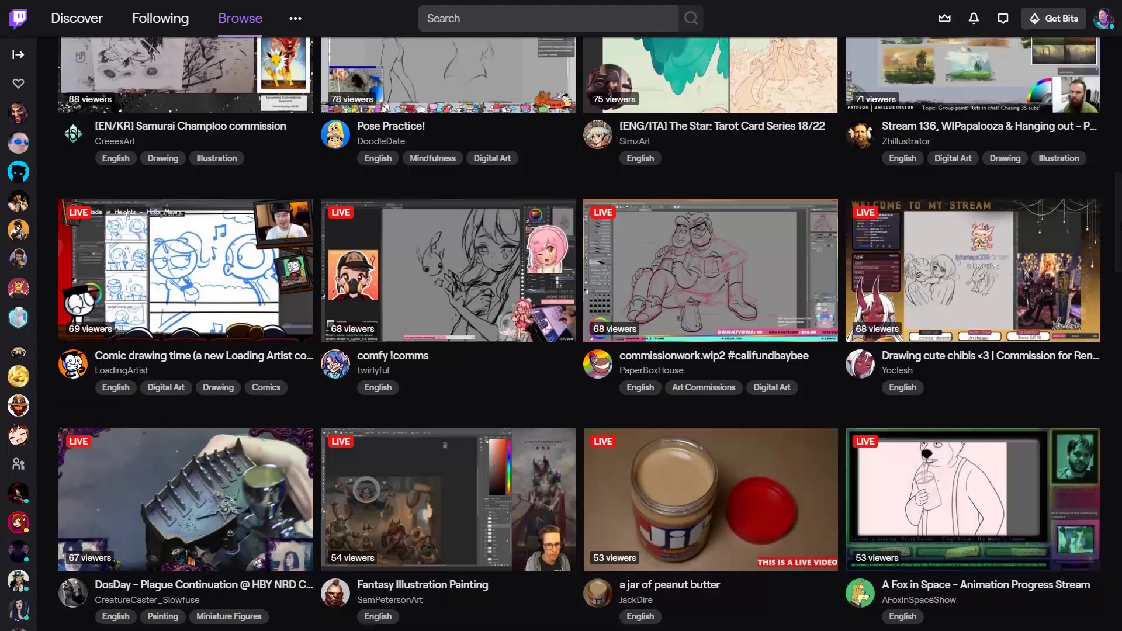
{"action": "scroll", "coordinate": [578, 315], "scroll_direction": "down", "scroll_amount": 7}
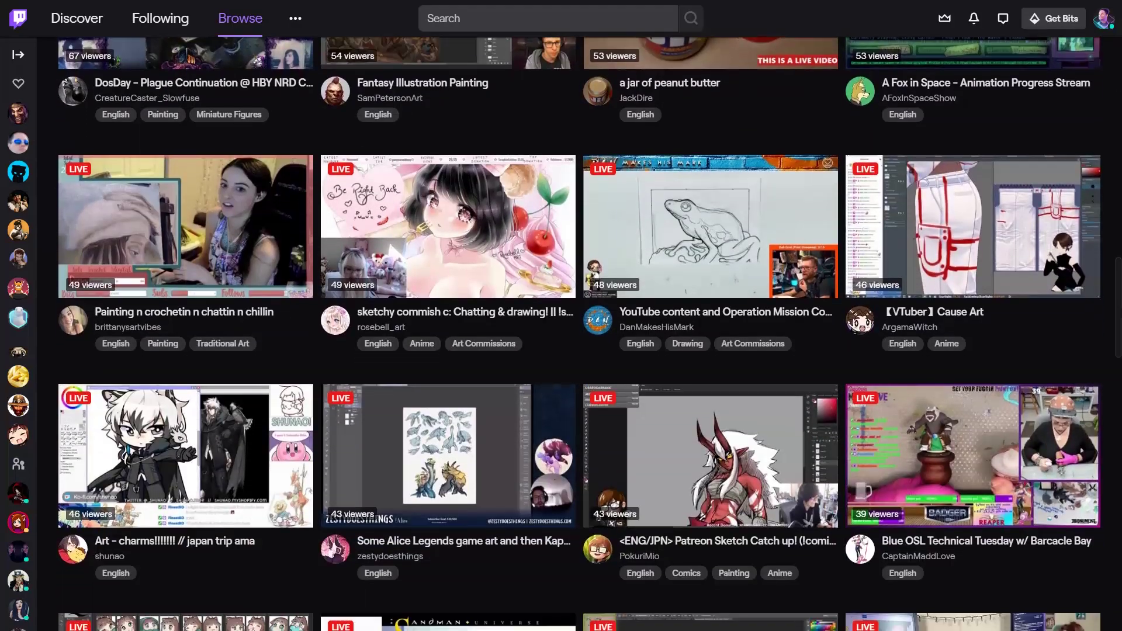
{"action": "scroll", "coordinate": [578, 316], "scroll_direction": "down", "scroll_amount": 8}
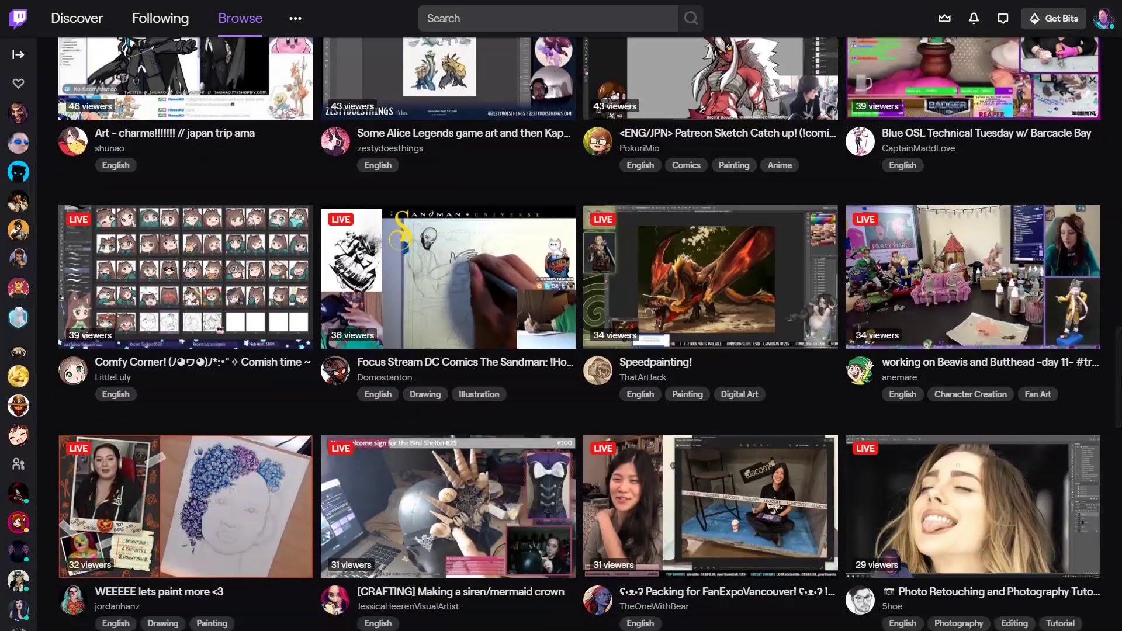
{"action": "scroll", "coordinate": [578, 315], "scroll_direction": "down", "scroll_amount": 8}
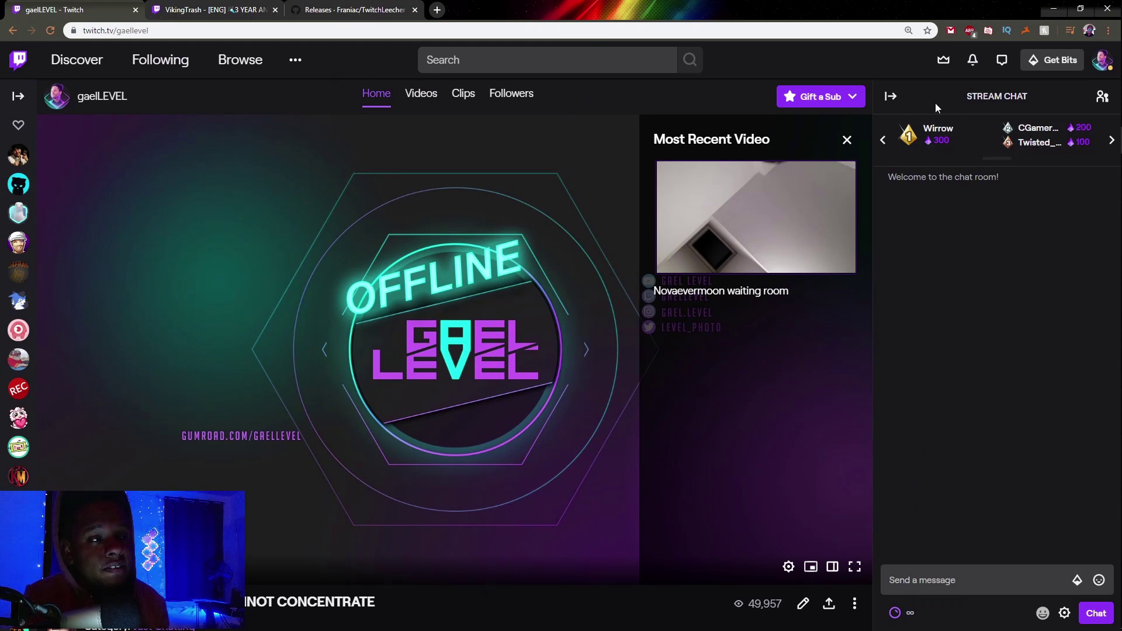
Step: Open the Video Producer dashboard and the latest past broadcast's options menu
{"action": "left_click", "coordinate": [1100, 65]}
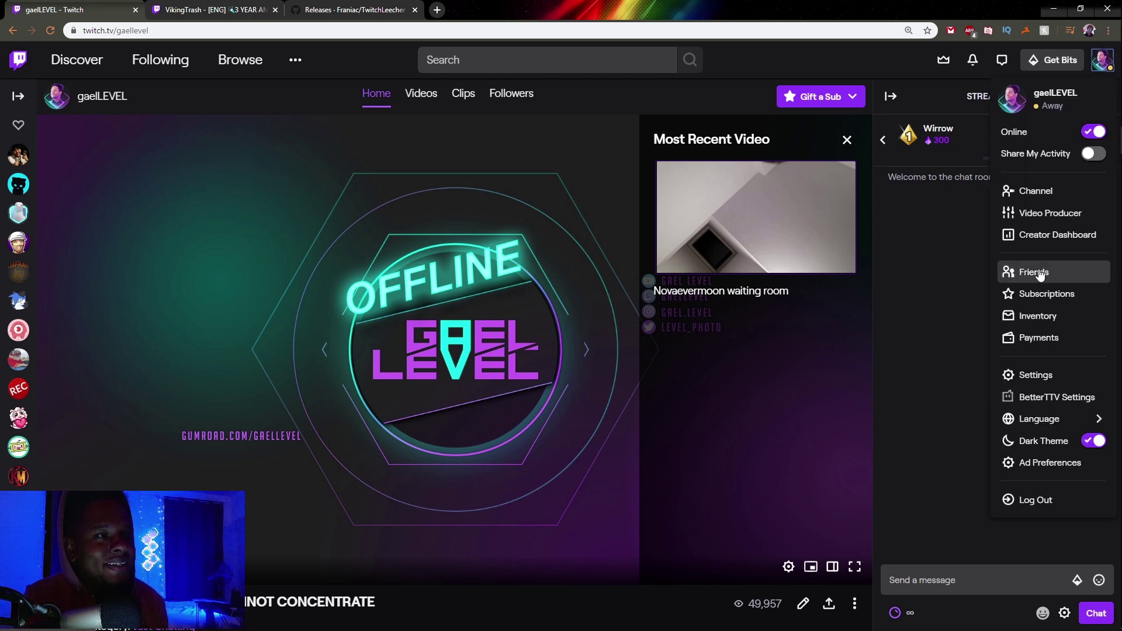
{"action": "left_click", "coordinate": [1033, 214]}
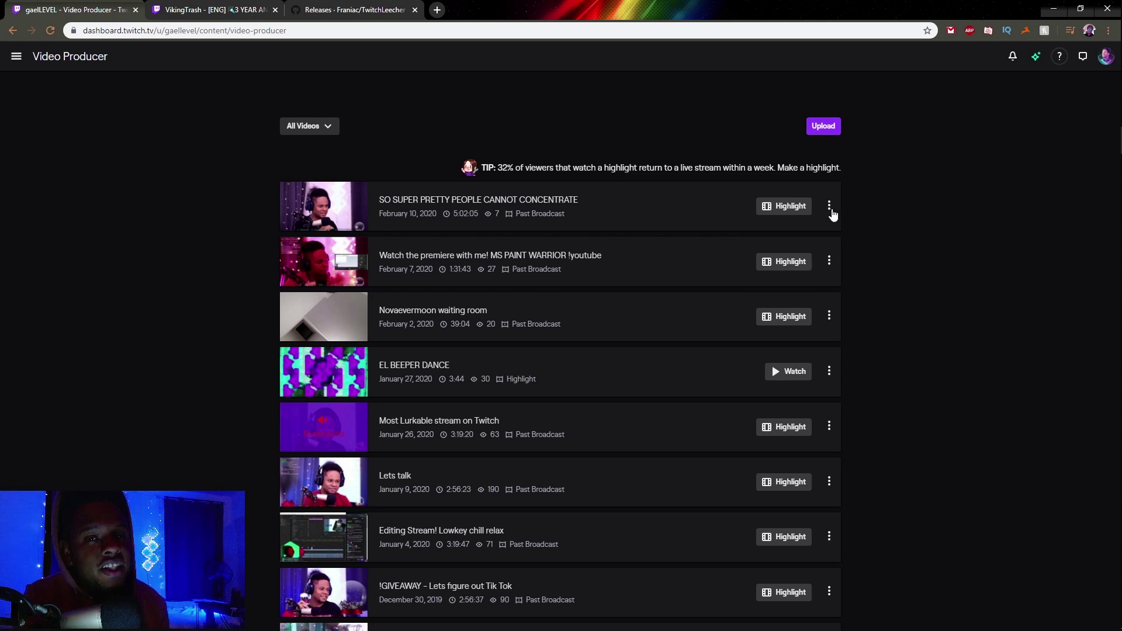
{"action": "left_click", "coordinate": [830, 211]}
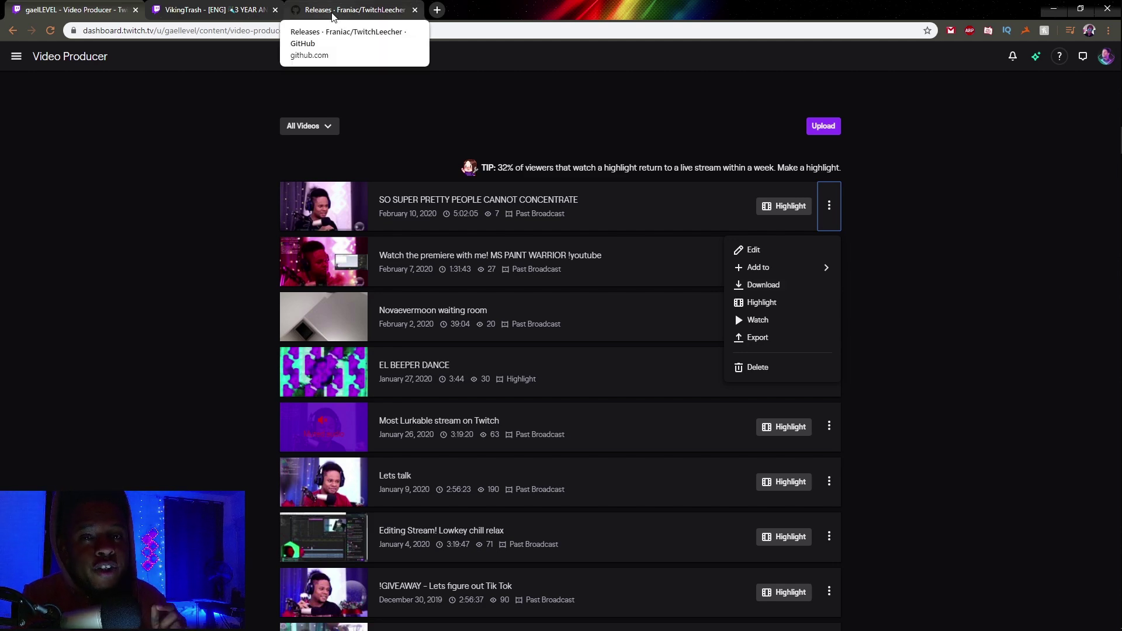
Step: Download TwitchLeecher_1.8.exe from the Twitch Leecher 1.8 release assets on GitHub
{"action": "left_click", "coordinate": [333, 11]}
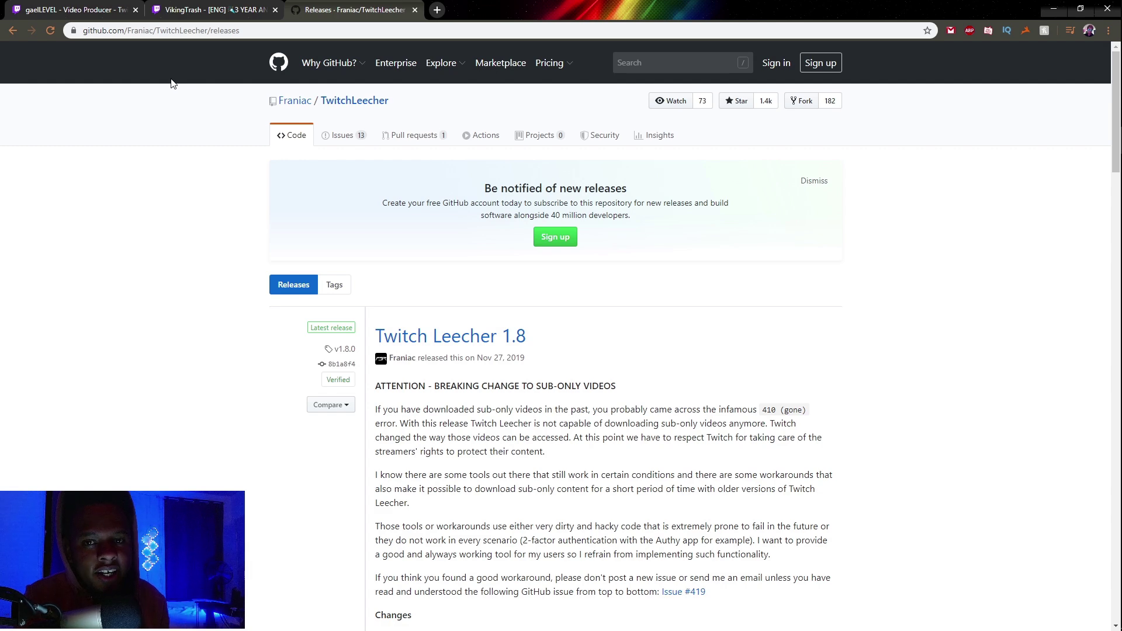
{"action": "scroll", "coordinate": [159, 282], "scroll_direction": "down", "scroll_amount": 7}
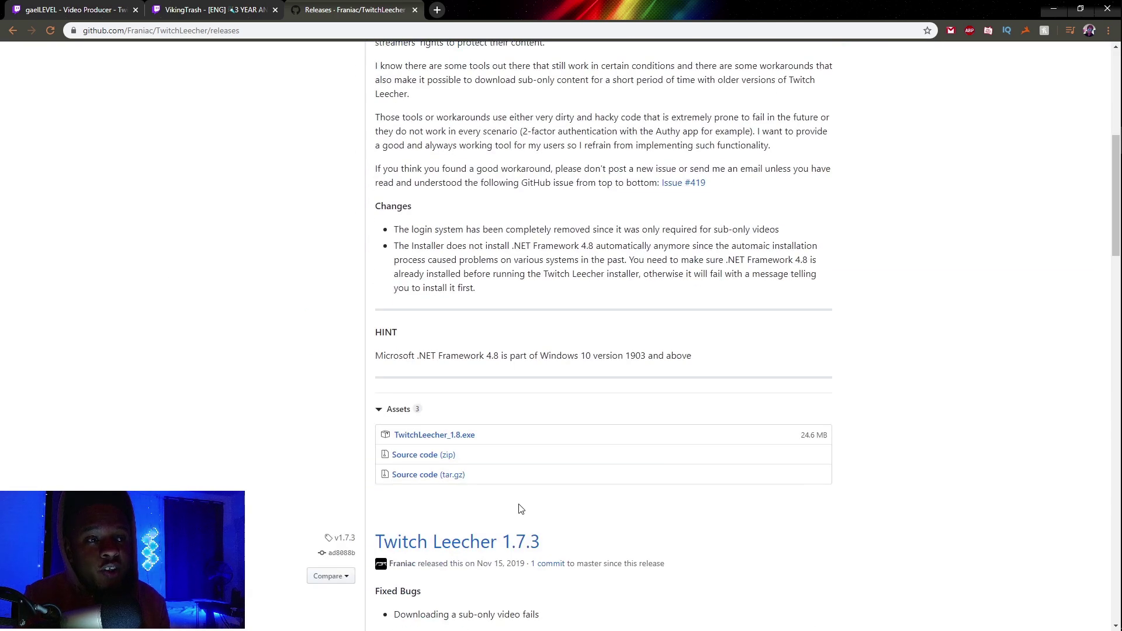
{"action": "left_click", "coordinate": [459, 441]}
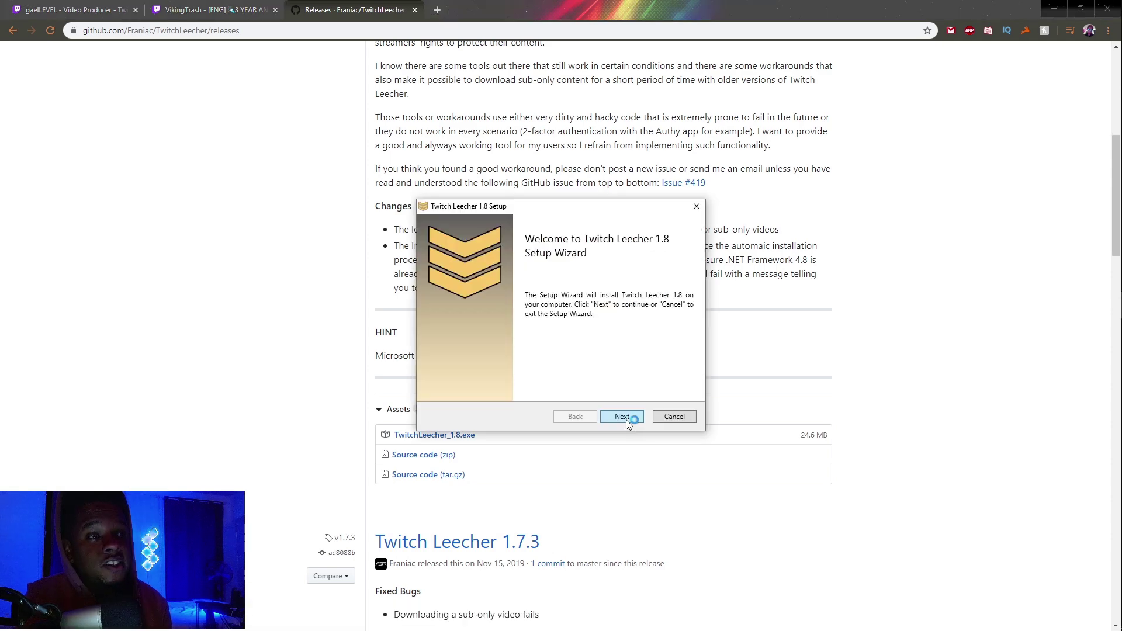
Step: Finish the 1.8 setup, launch TwitchLeecher.exe, and set its Search form to Urls
{"action": "left_click", "coordinate": [625, 419]}
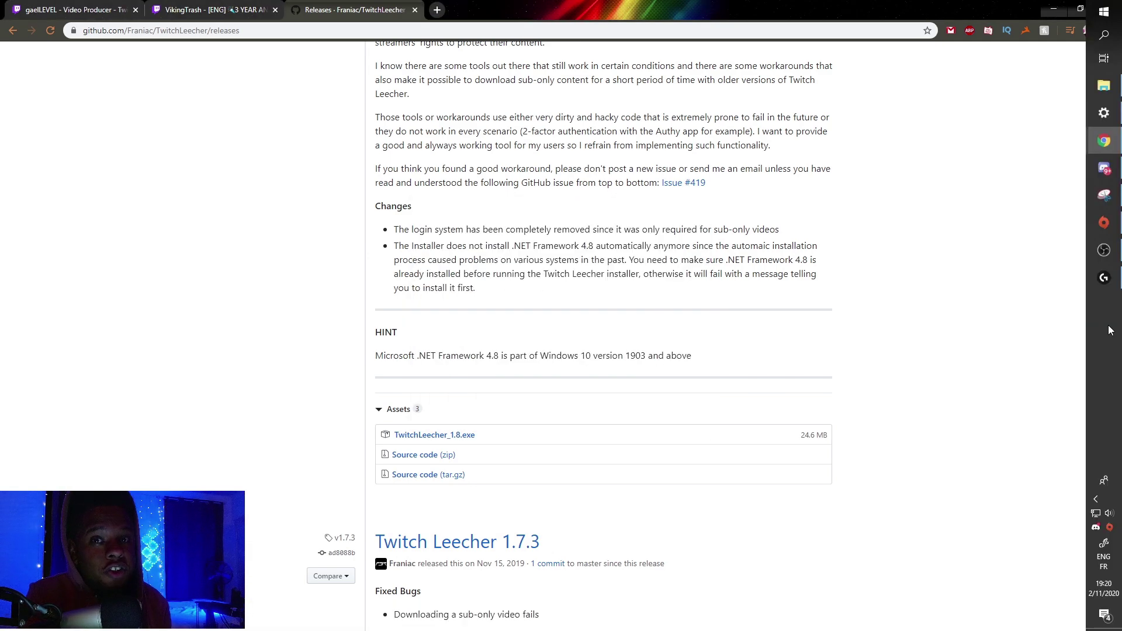
{"action": "left_click", "coordinate": [1103, 86]}
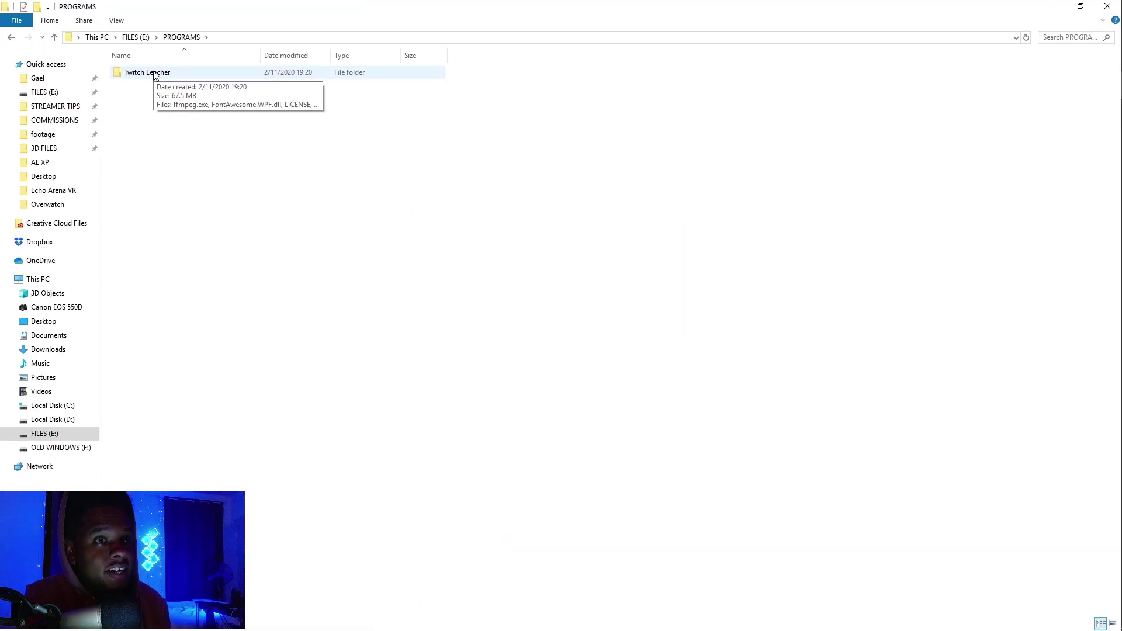
{"action": "double_click", "coordinate": [155, 75]}
{"action": "double_click", "coordinate": [154, 172]}
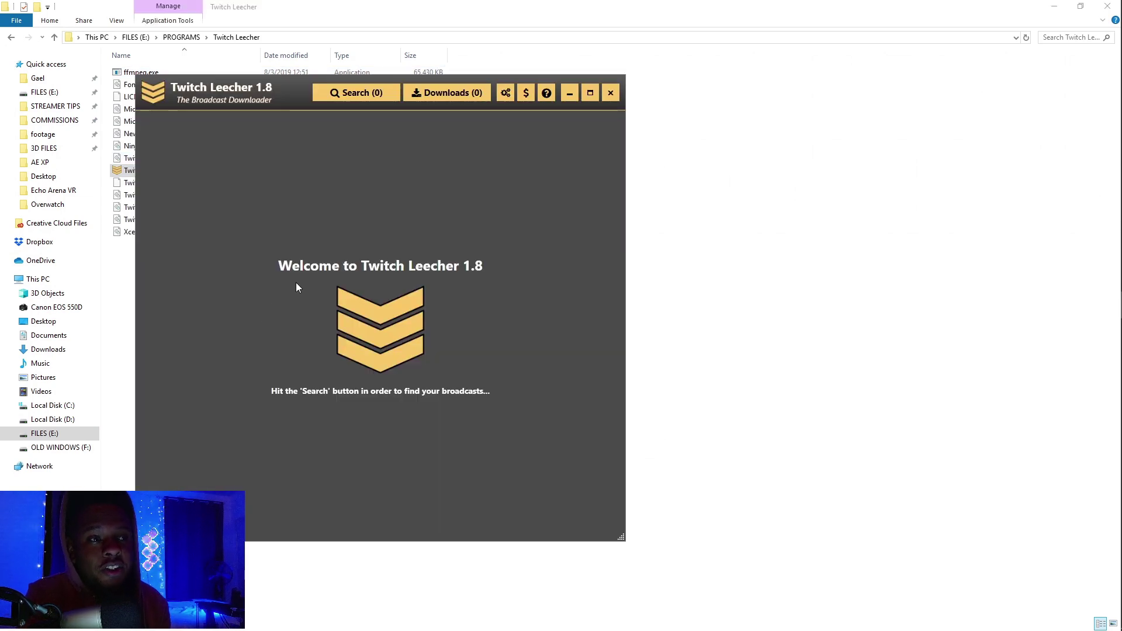
{"action": "left_click", "coordinate": [353, 94]}
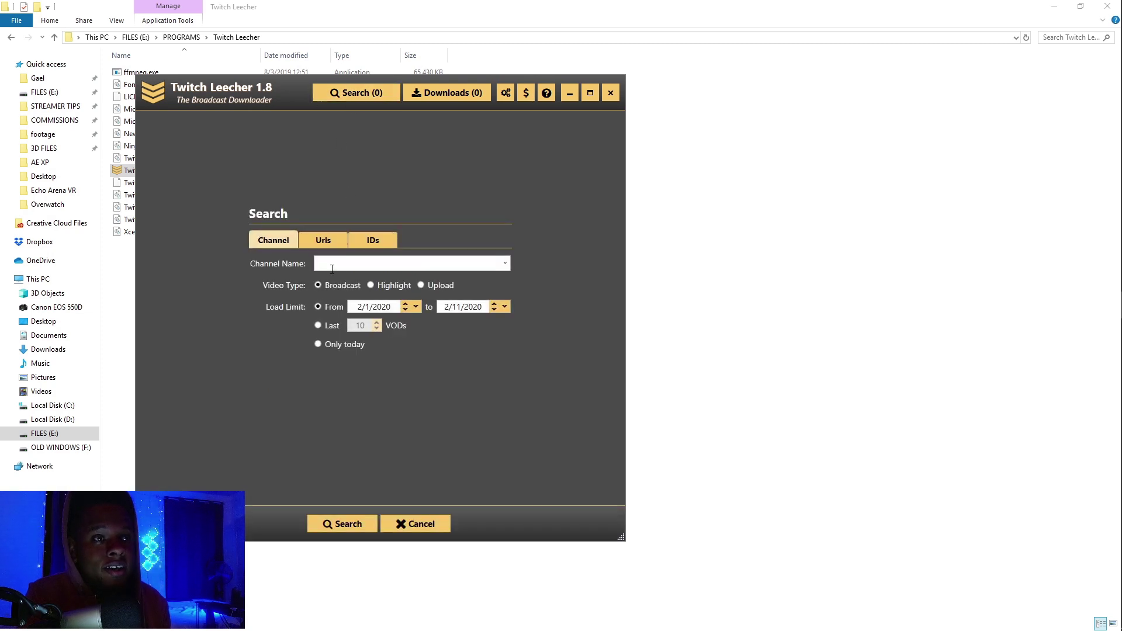
{"action": "left_click", "coordinate": [322, 241]}
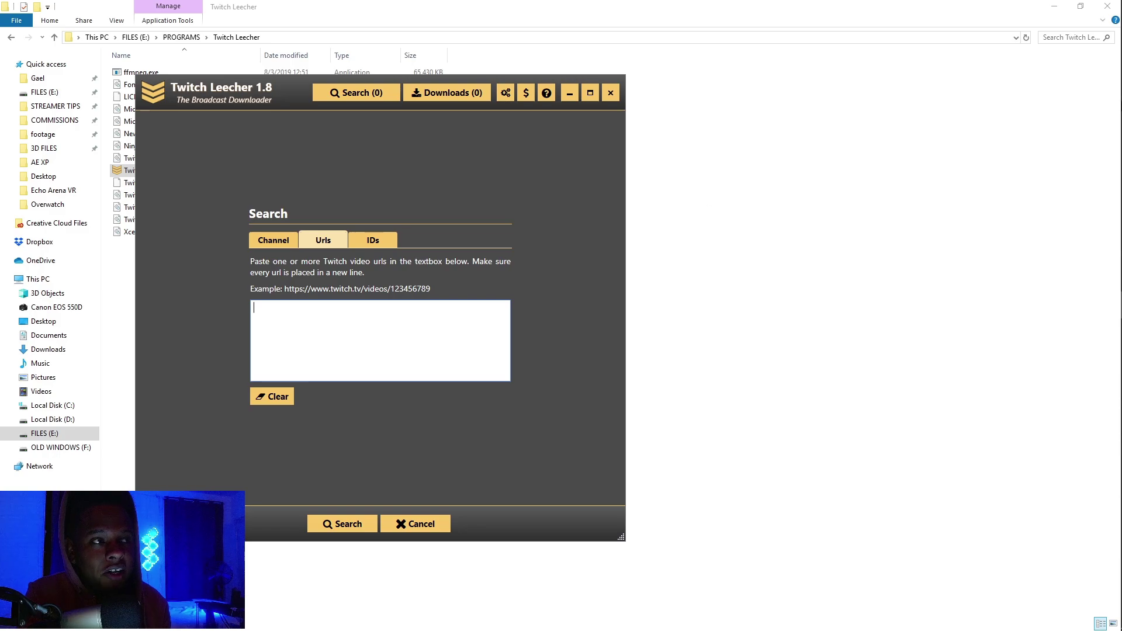
Step: Play the VikingTrash VOD in Chrome and copy its web address for Twitch Leecher
{"action": "key", "text": "alt+Tab"}
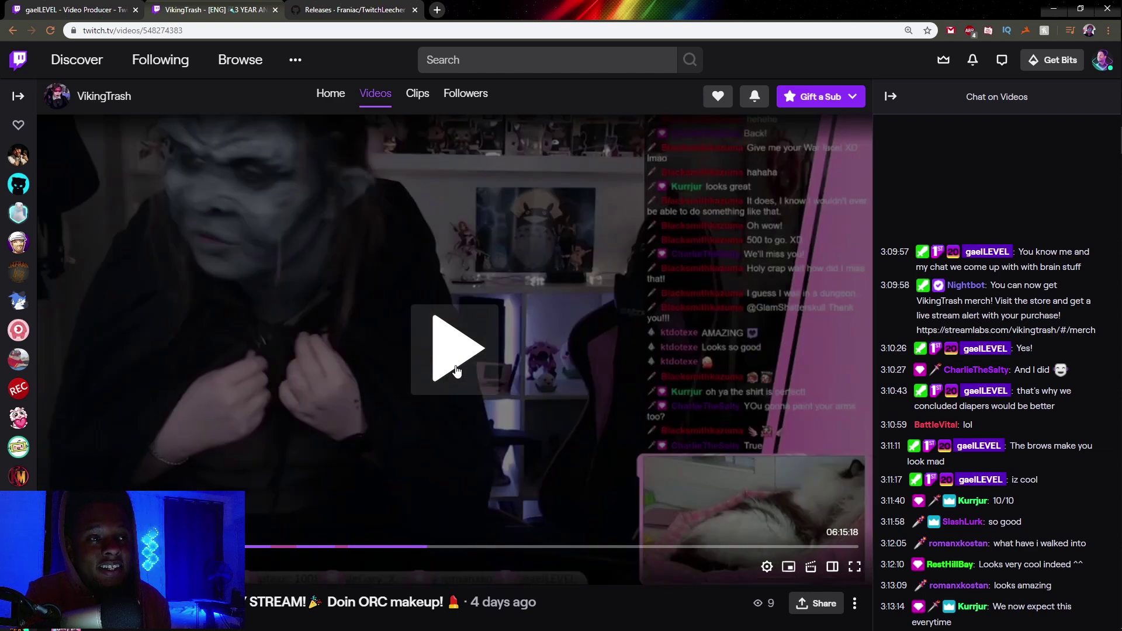
{"action": "left_click", "coordinate": [456, 371]}
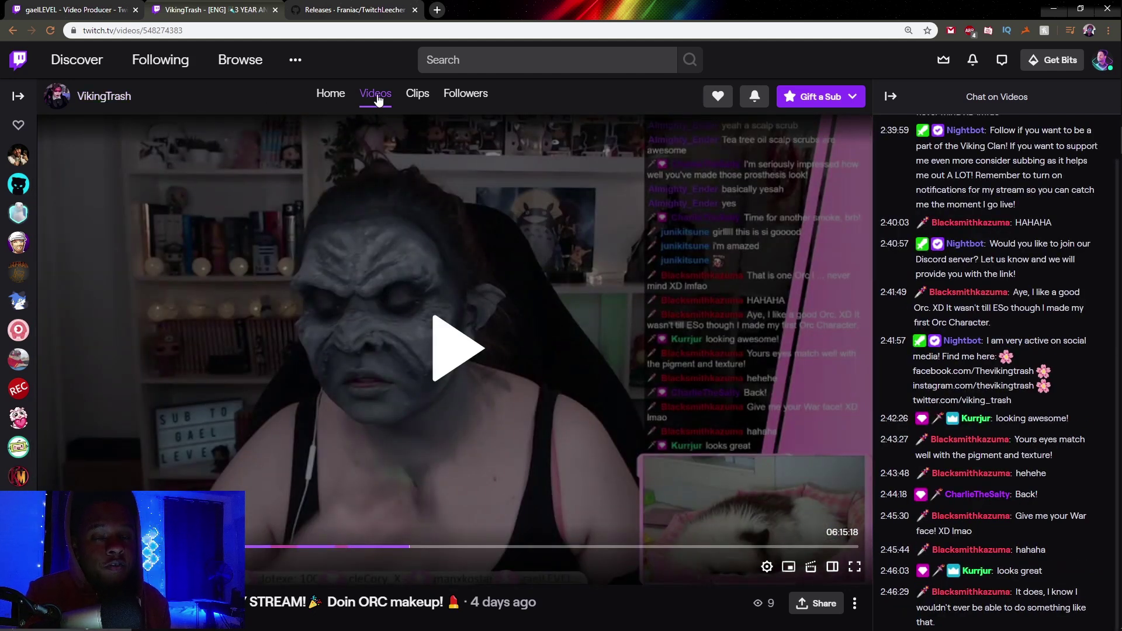
{"action": "right_click", "coordinate": [206, 29]}
{"action": "left_click", "coordinate": [233, 108]}
{"action": "key", "text": "alt+Tab"}
Step: Search Twitch Leecher for the pasted VOD URL and close the browser's VOD tab
{"action": "right_click", "coordinate": [289, 332]}
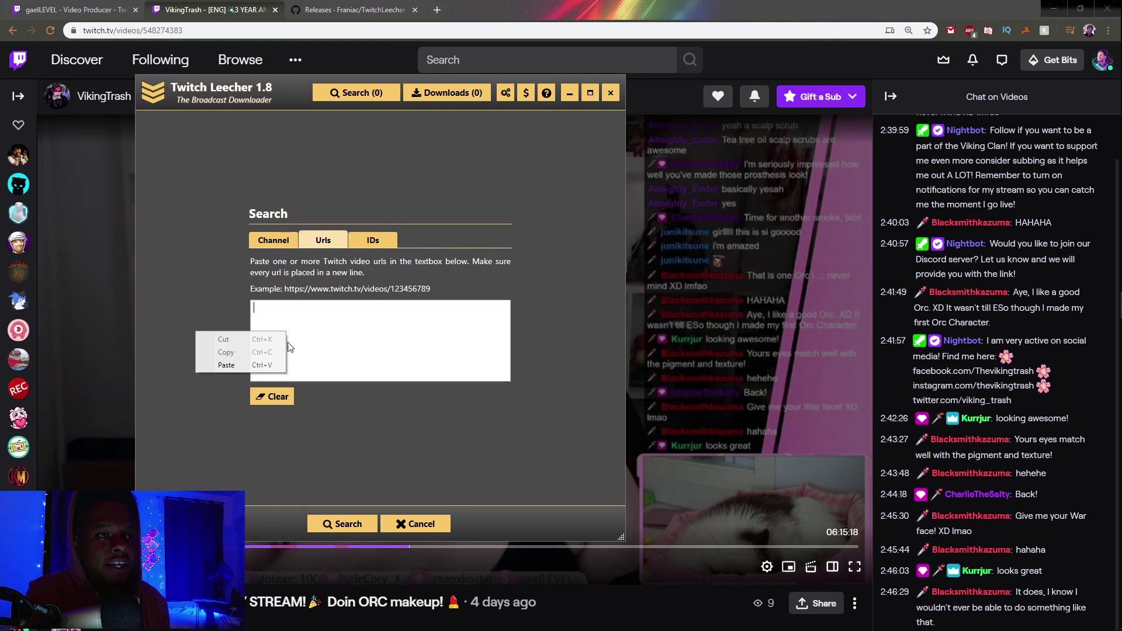
{"action": "left_click", "coordinate": [260, 365]}
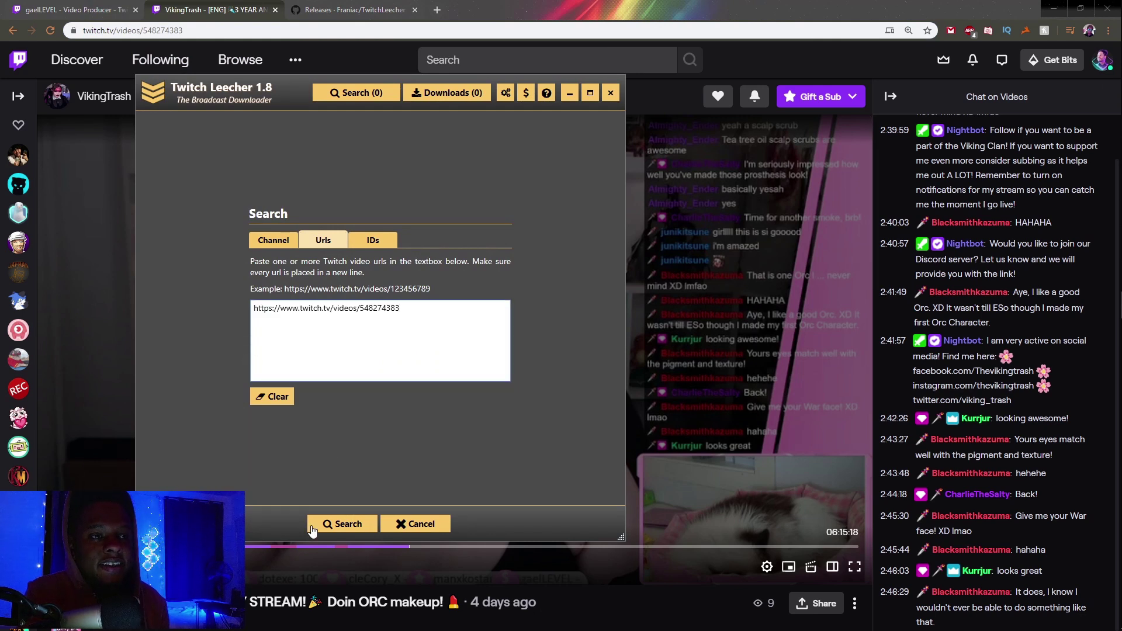
{"action": "left_click", "coordinate": [342, 523]}
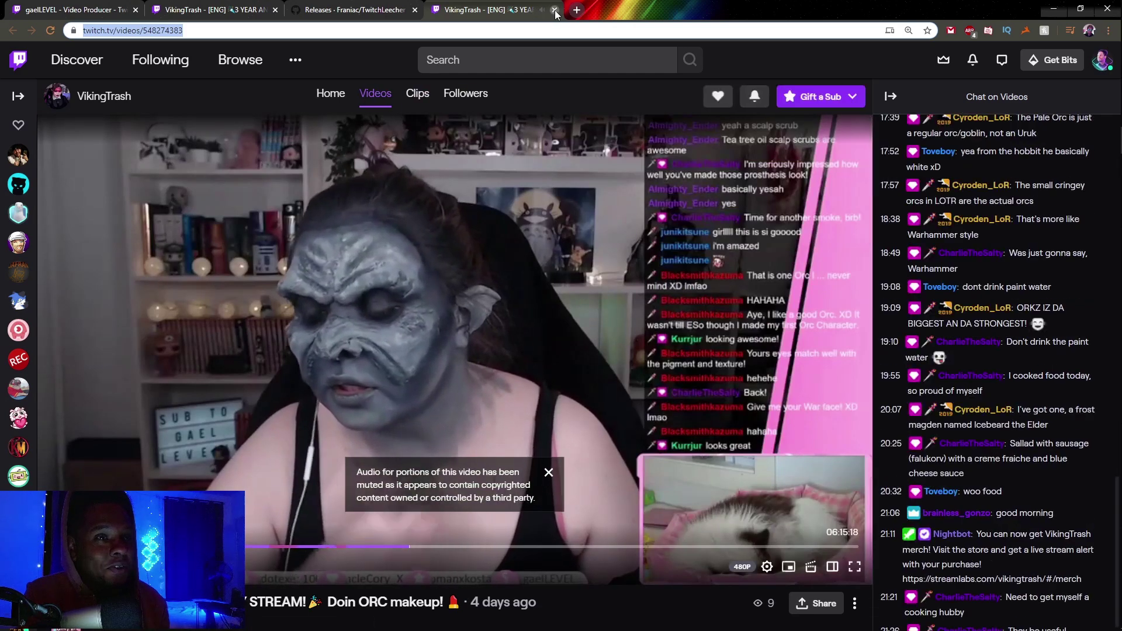
{"action": "left_click", "coordinate": [554, 10]}
{"action": "left_click", "coordinate": [1103, 305]}
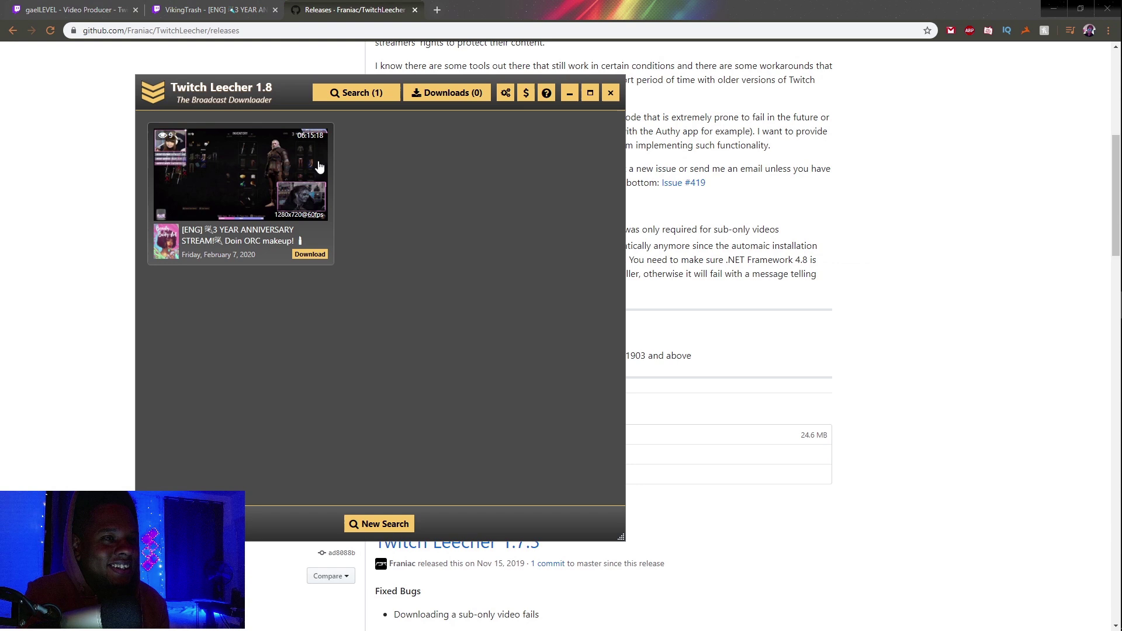
Step: Download the anniversary stream at 1280x720@60fps (Source), ending at 03:30:18, and check progress
{"action": "left_click", "coordinate": [309, 255]}
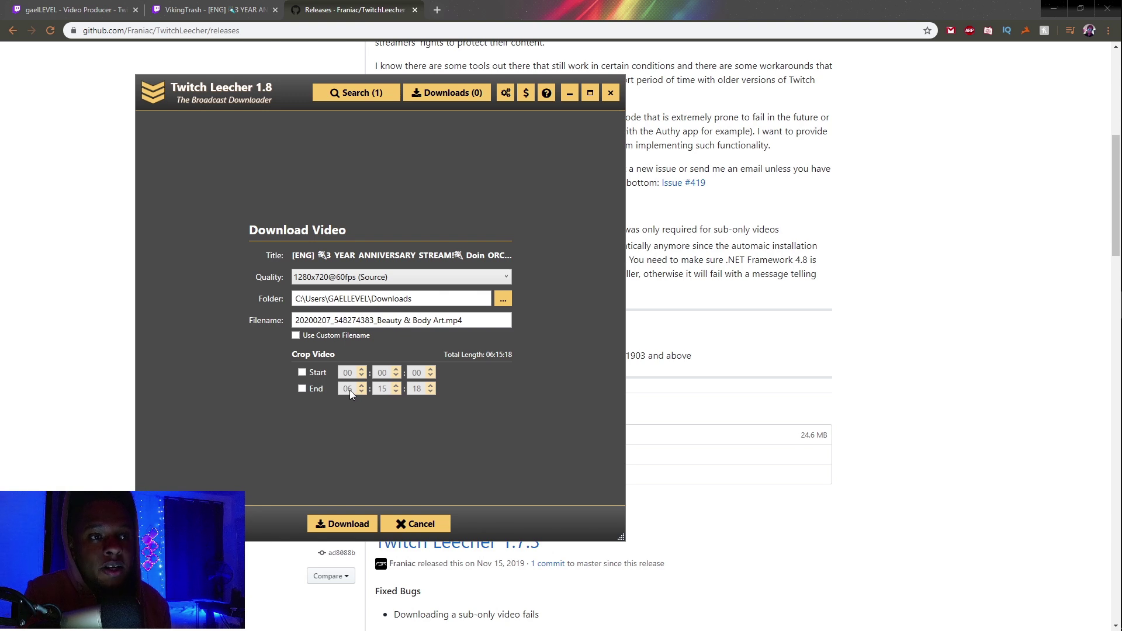
{"action": "left_click", "coordinate": [300, 390]}
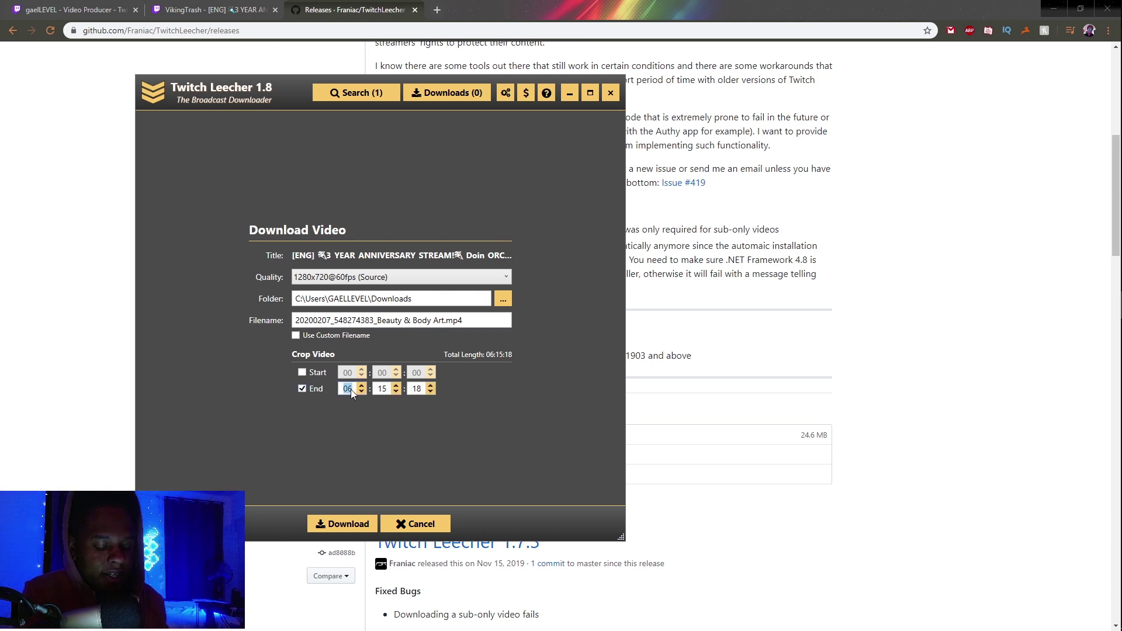
{"action": "type", "text": "03"}
{"action": "left_click", "coordinate": [384, 388]}
{"action": "type", "text": "3"}
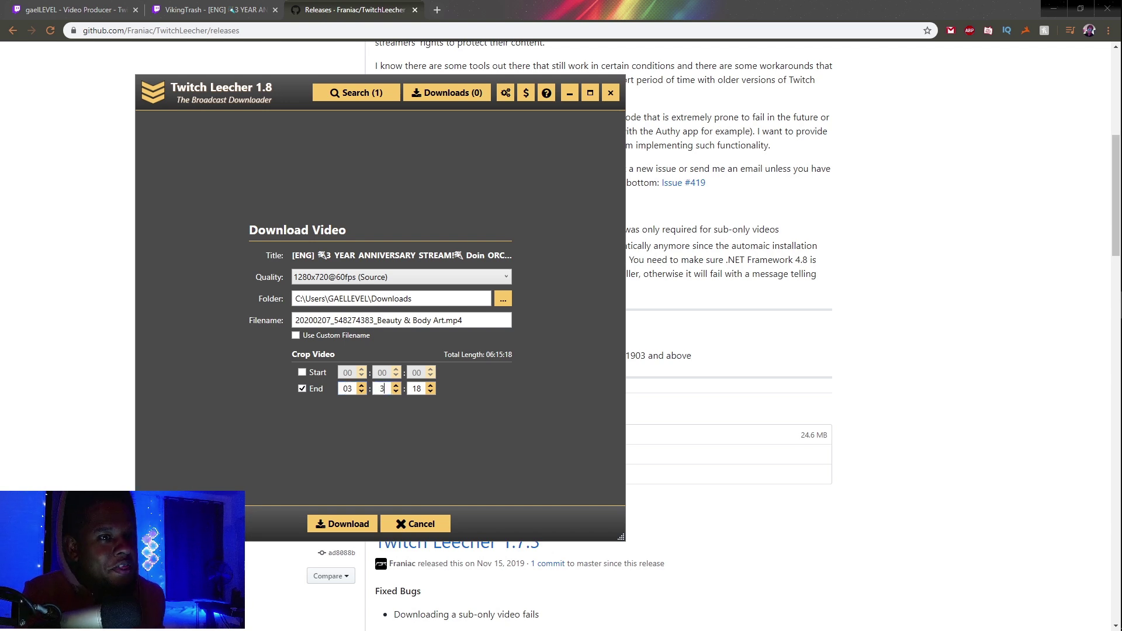
{"action": "type", "text": "0"}
{"action": "left_click", "coordinate": [507, 275]}
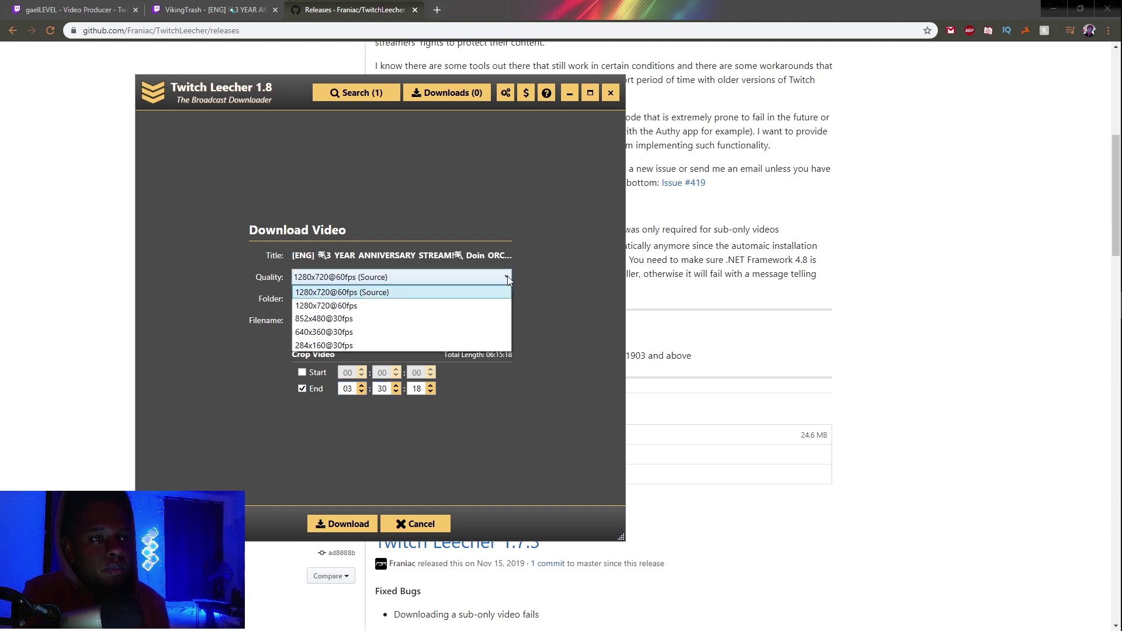
{"action": "left_click", "coordinate": [507, 276]}
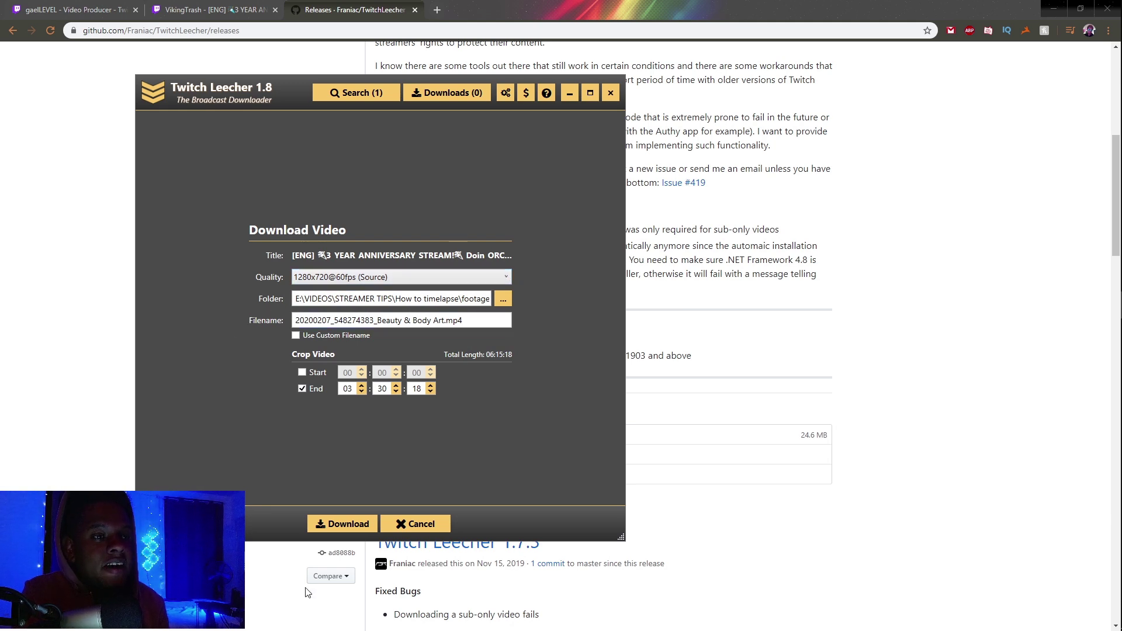
{"action": "left_click", "coordinate": [344, 523]}
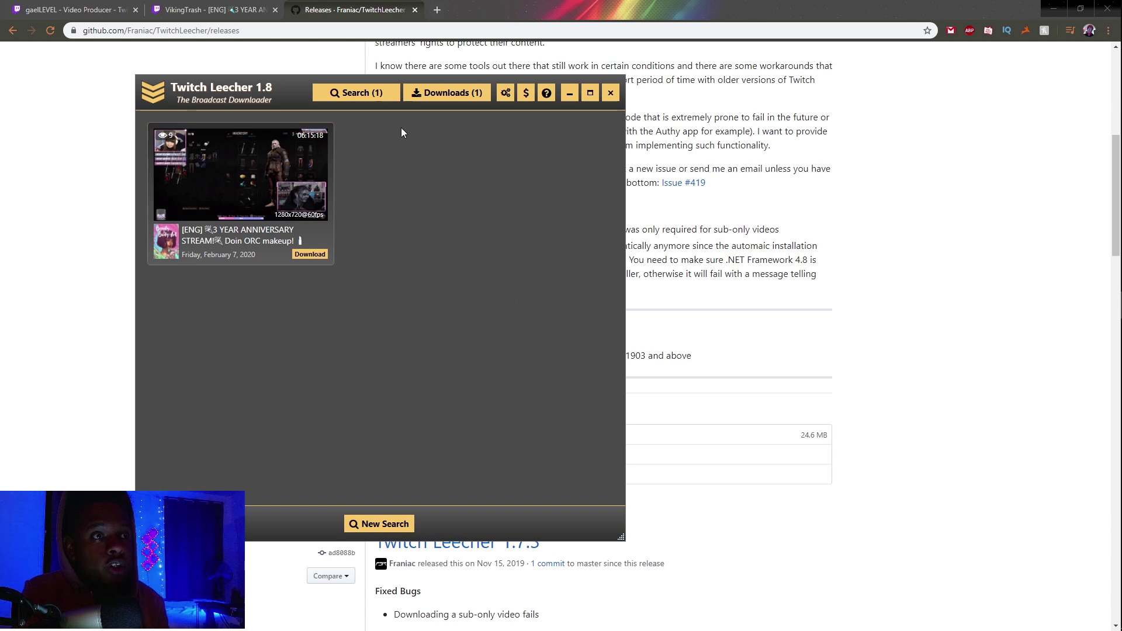
{"action": "left_click", "coordinate": [456, 99]}
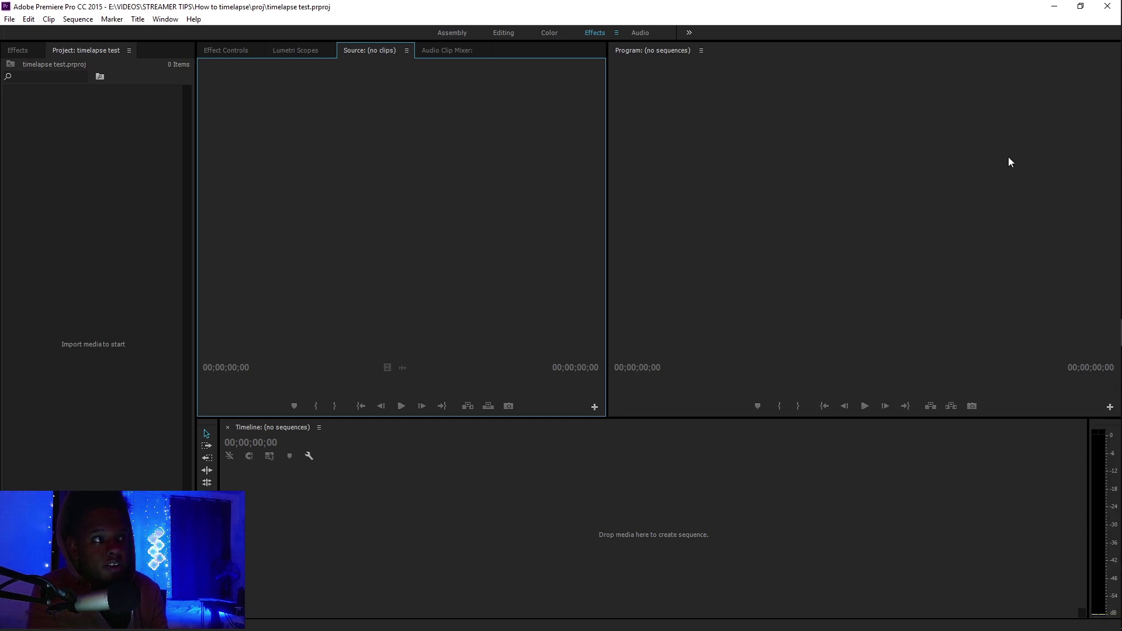
Step: Drag the downloaded stream mp4 from its footage folder into Premiere Pro to import it
{"action": "left_click", "coordinate": [1116, 140]}
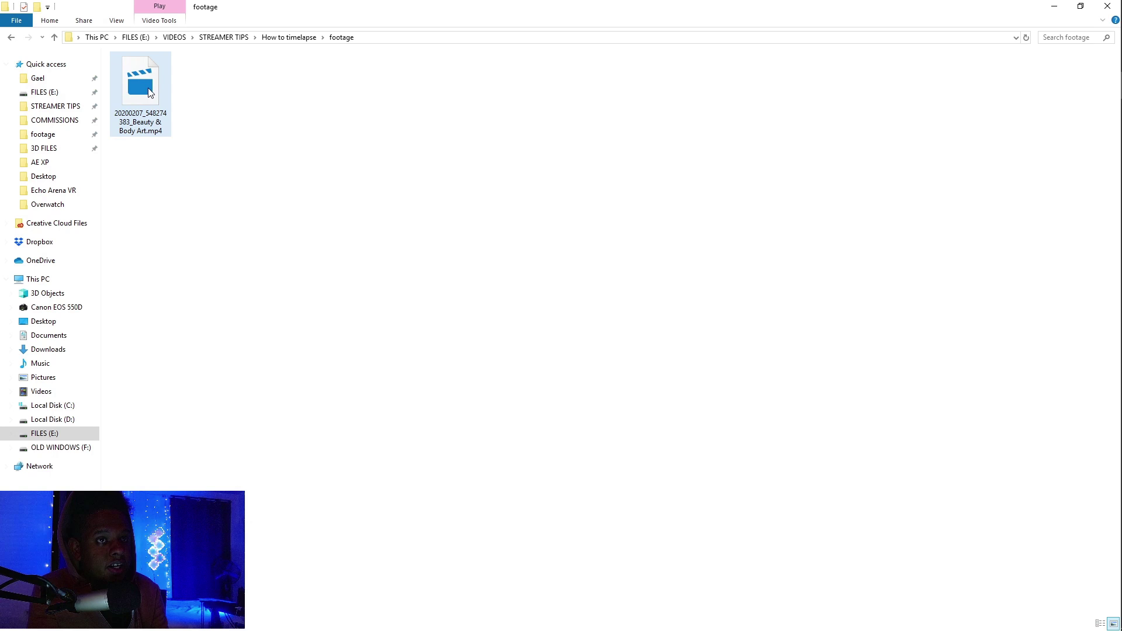
{"action": "left_click_drag", "start_coordinate": [149, 92], "coordinate": [47, 150]}
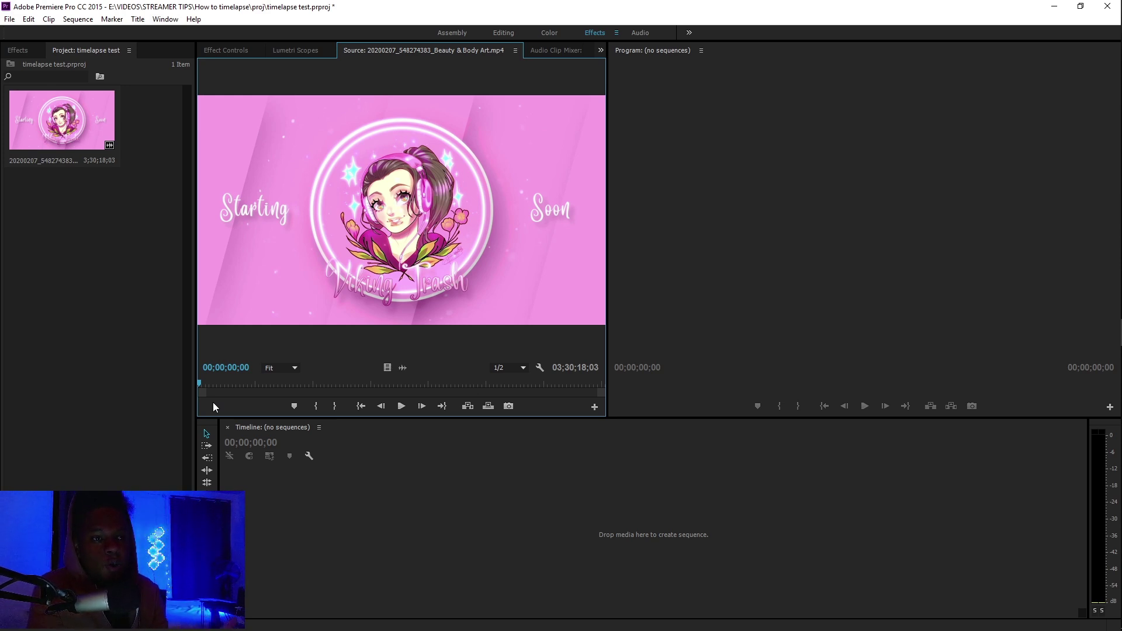
Step: Mark Out at 03;03;15;08 in the Source monitor and create a sequence from the footage
{"action": "left_click", "coordinate": [225, 385]}
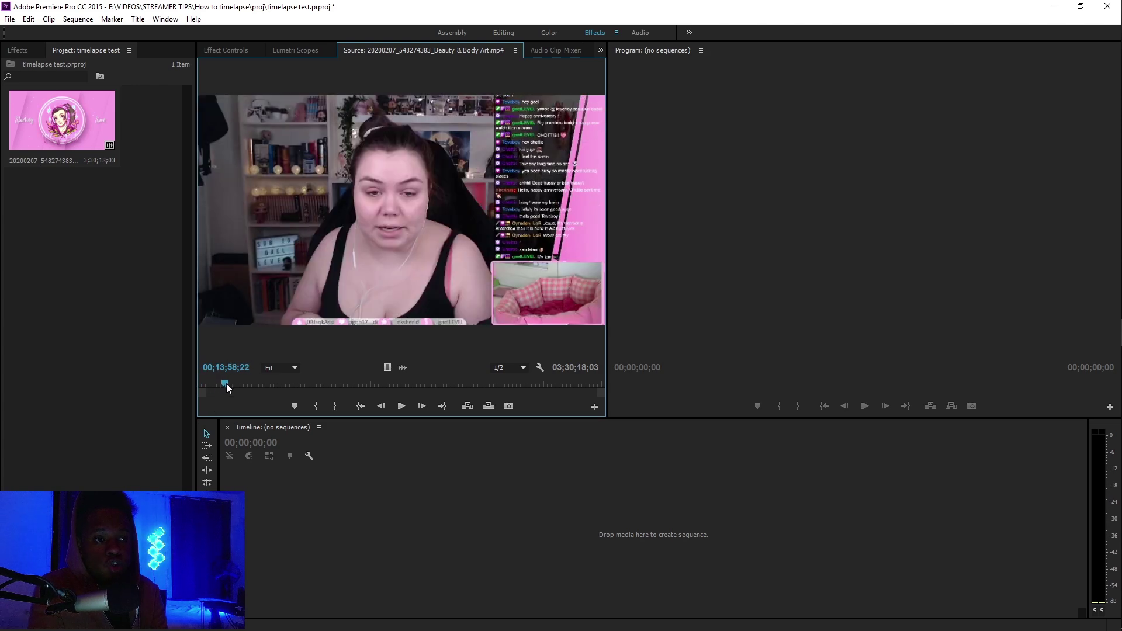
{"action": "left_click_drag", "start_coordinate": [257, 387], "coordinate": [550, 401]}
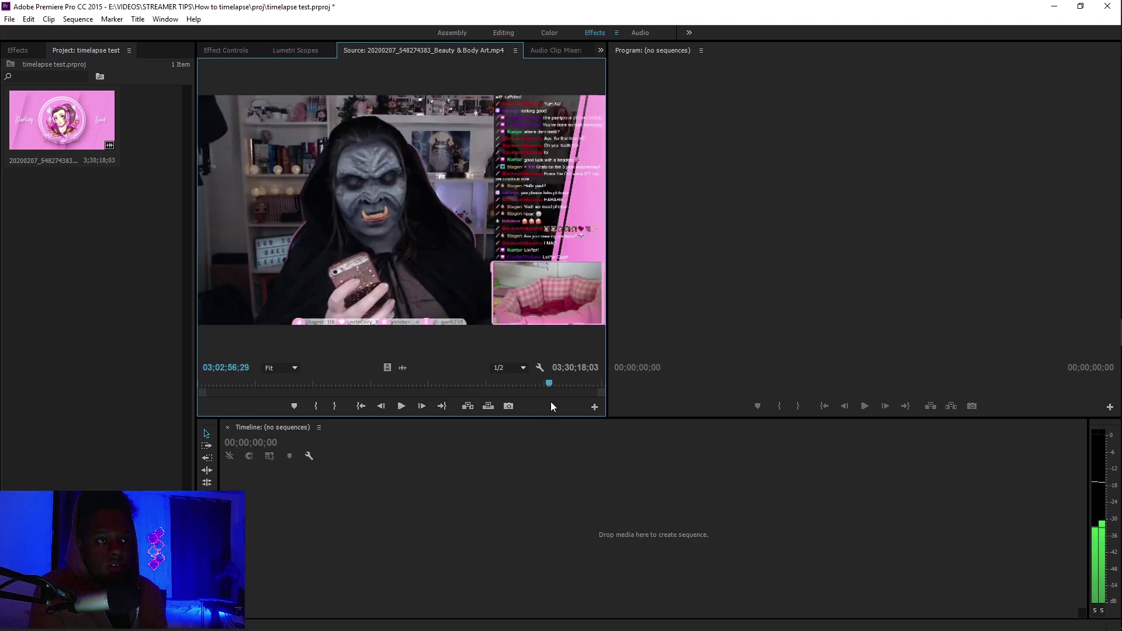
{"action": "left_click", "coordinate": [333, 410]}
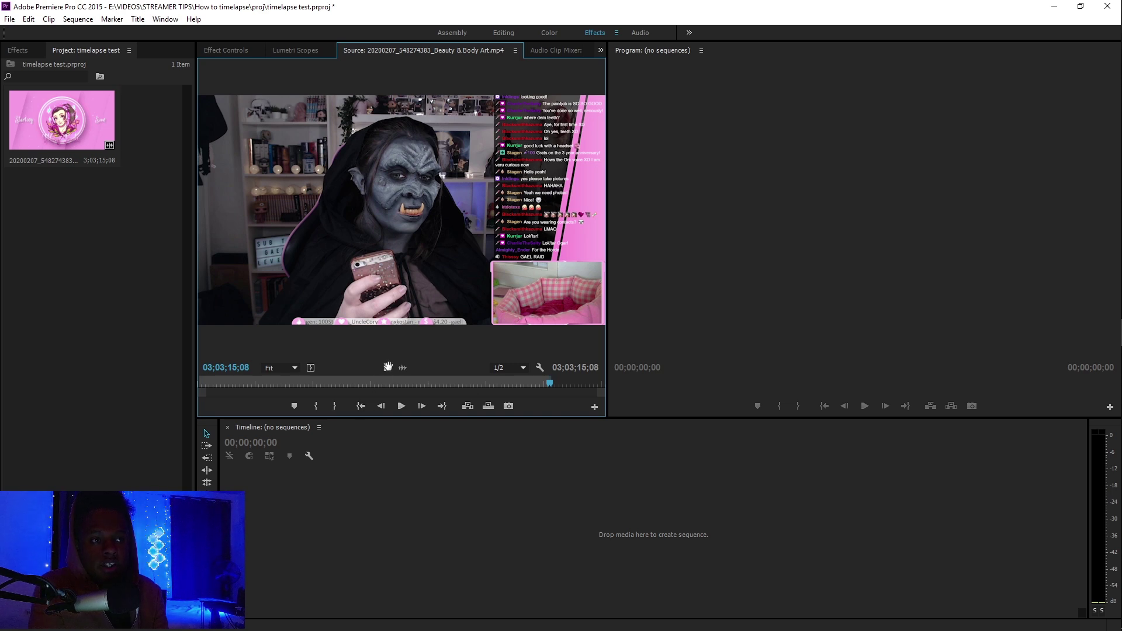
{"action": "left_click_drag", "start_coordinate": [388, 368], "coordinate": [430, 521]}
{"action": "left_click_drag", "start_coordinate": [483, 457], "coordinate": [818, 453]}
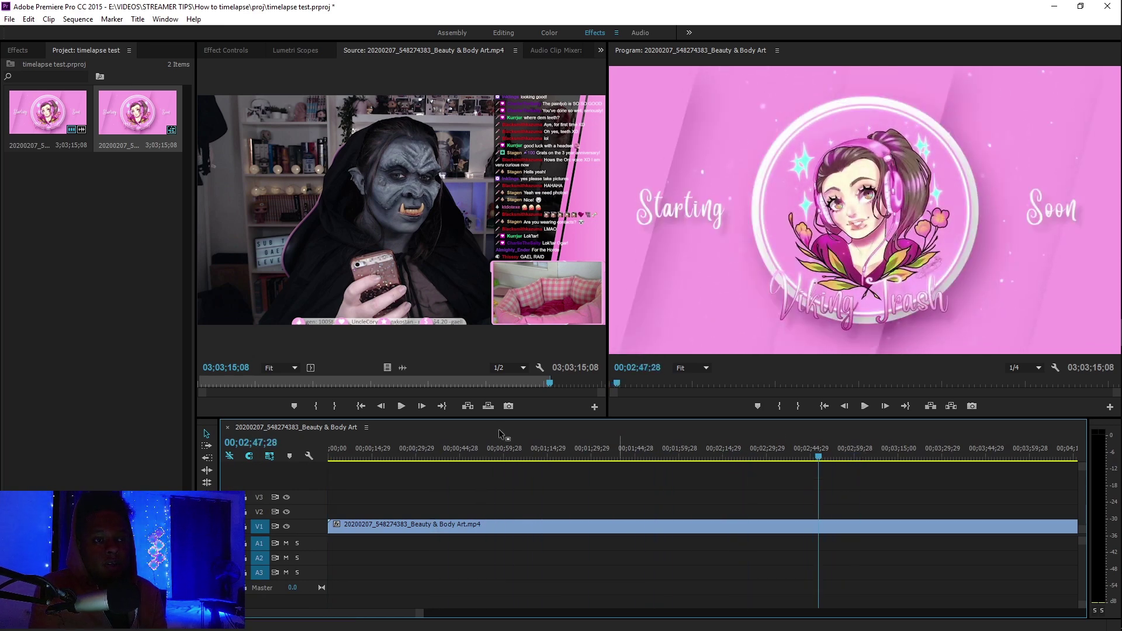
Step: Set In at 00;08;12;11 and replace the timeline clip with the re-trimmed footage on V1
{"action": "left_click", "coordinate": [199, 396]}
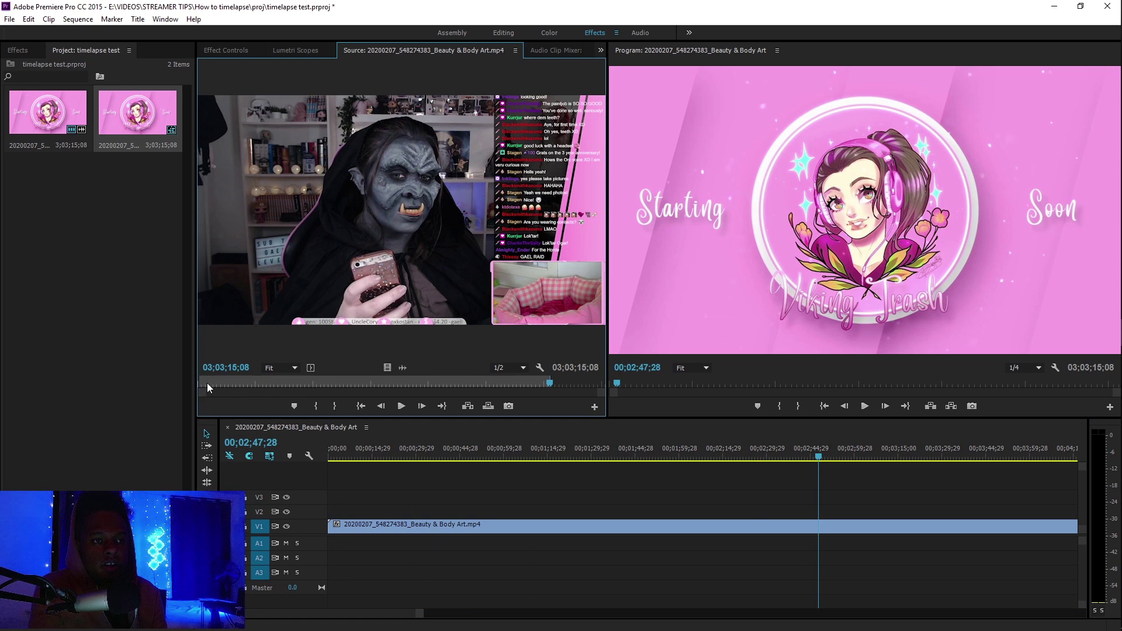
{"action": "left_click_drag", "start_coordinate": [207, 384], "coordinate": [215, 383]}
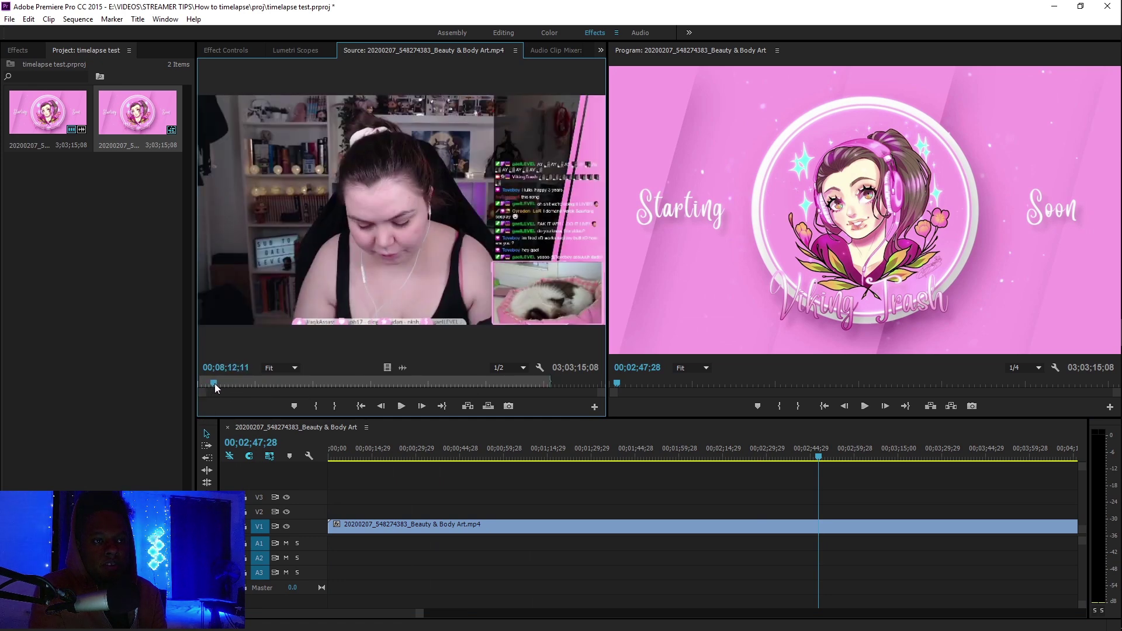
{"action": "left_click", "coordinate": [316, 406]}
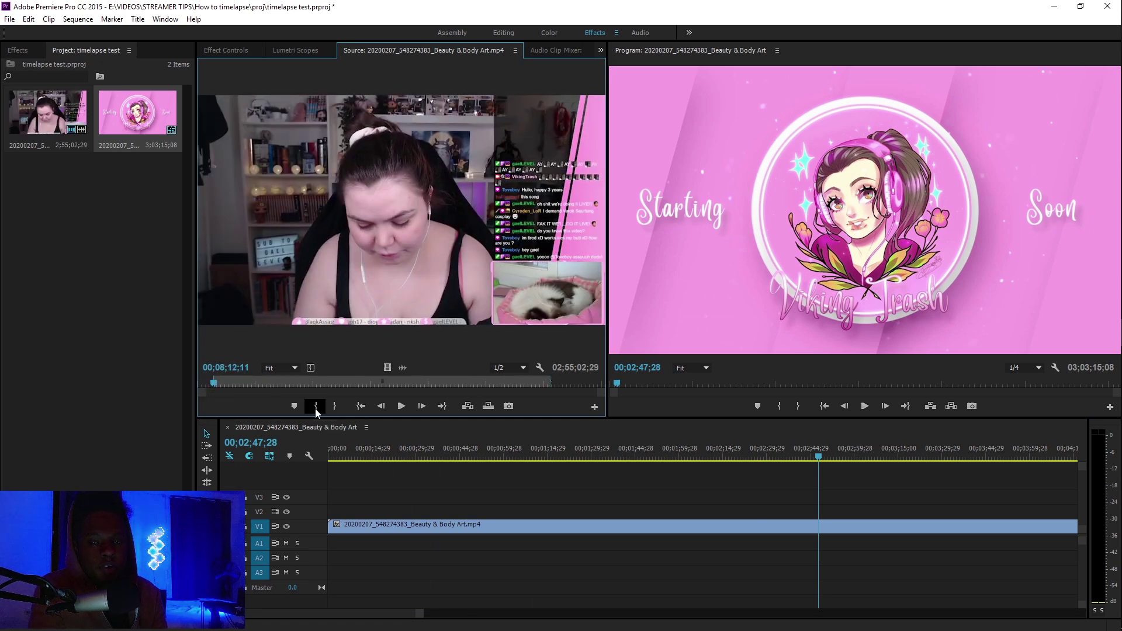
{"action": "left_click", "coordinate": [492, 529]}
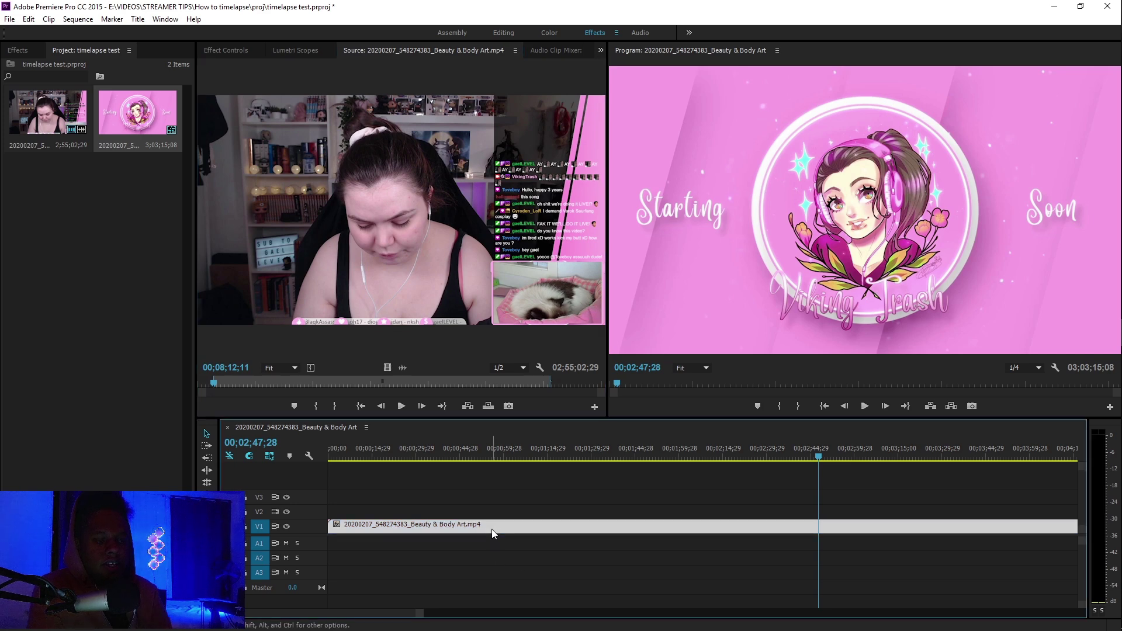
{"action": "key", "text": "Delete"}
{"action": "left_click_drag", "start_coordinate": [386, 367], "coordinate": [306, 533]}
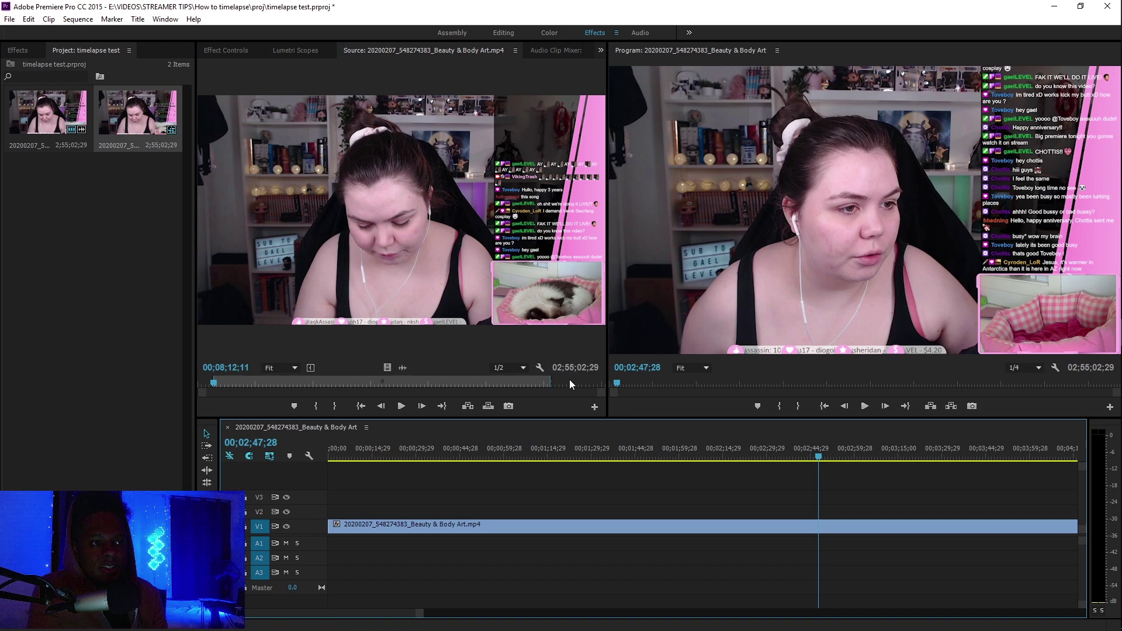
Step: Mark the closing range from In 03;01;44;02 to Out 03;01;56;09 in the Source monitor
{"action": "left_click_drag", "start_coordinate": [566, 379], "coordinate": [549, 382]}
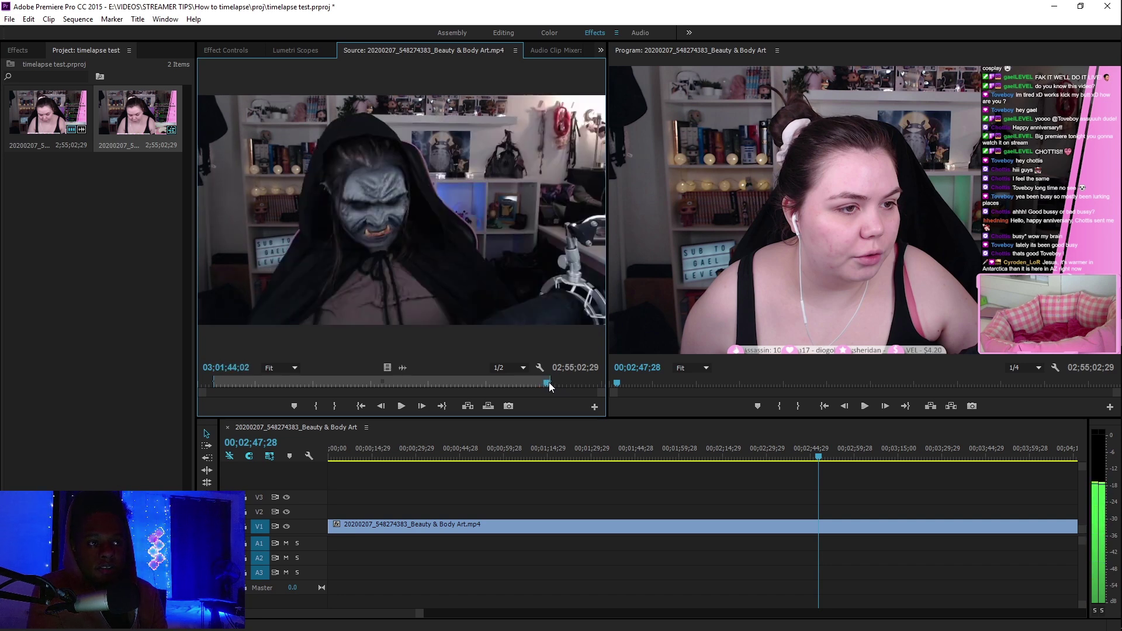
{"action": "left_click", "coordinate": [316, 414]}
{"action": "left_click", "coordinate": [400, 405]}
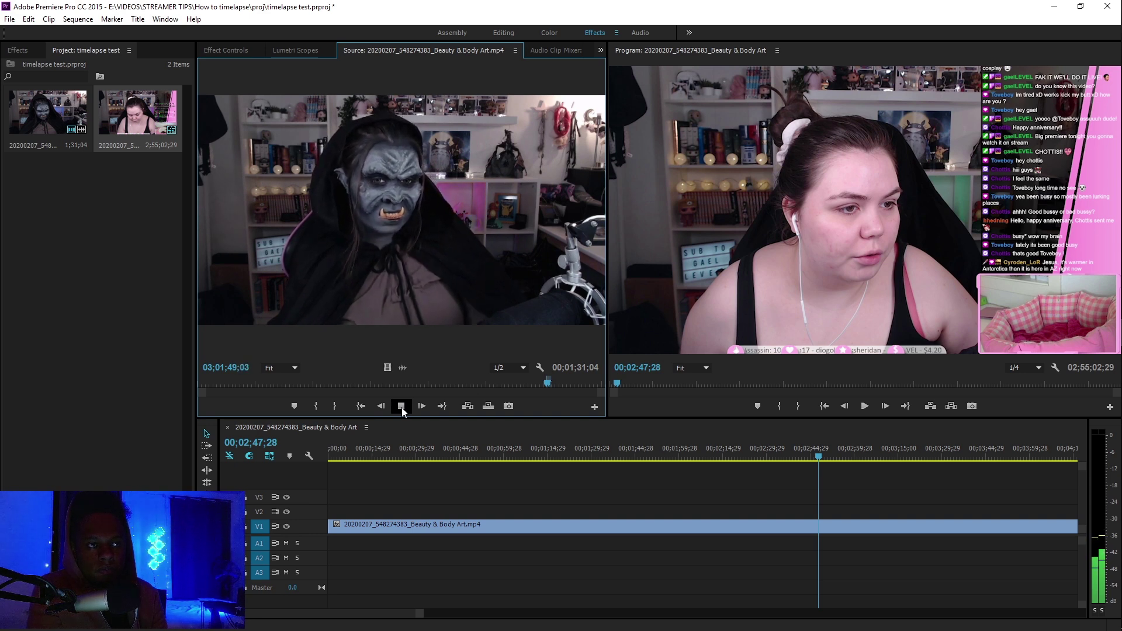
{"action": "left_click", "coordinate": [400, 406]}
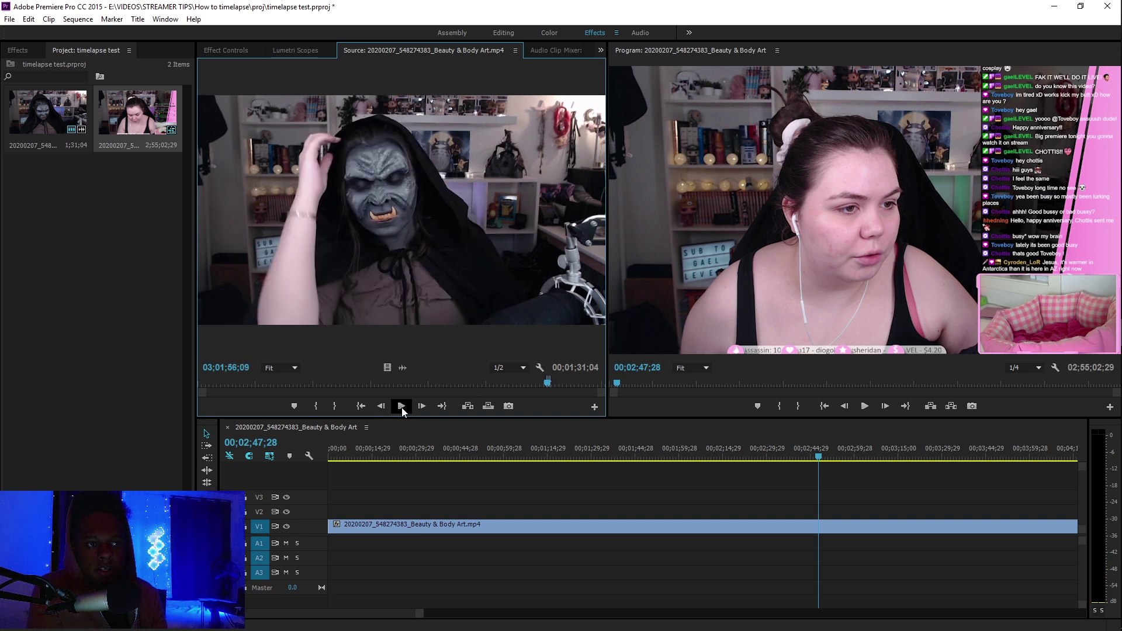
{"action": "left_click", "coordinate": [337, 405]}
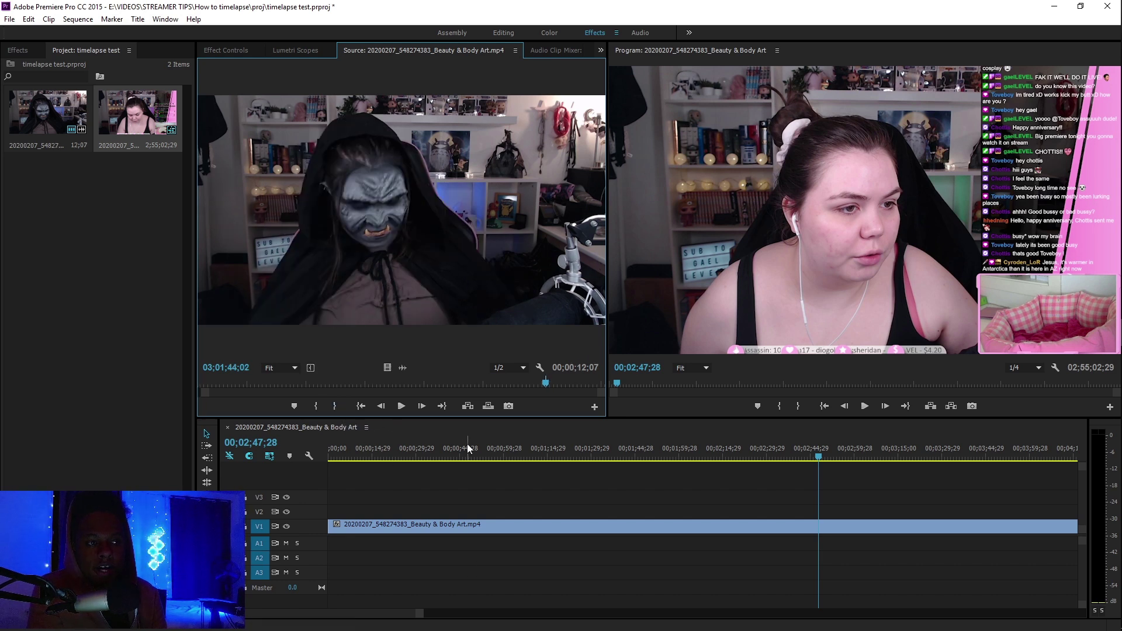
Step: Set the V1 stream clip's speed to 10000%, shrinking it to 00;01;44;29
{"action": "left_click", "coordinate": [488, 523]}
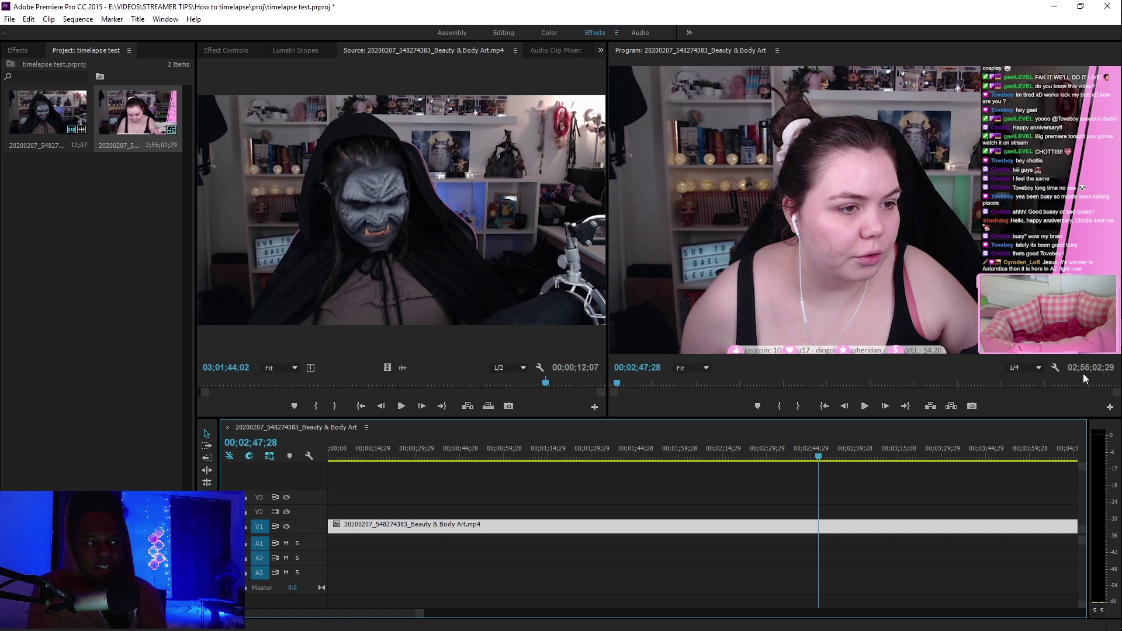
{"action": "right_click", "coordinate": [574, 527]}
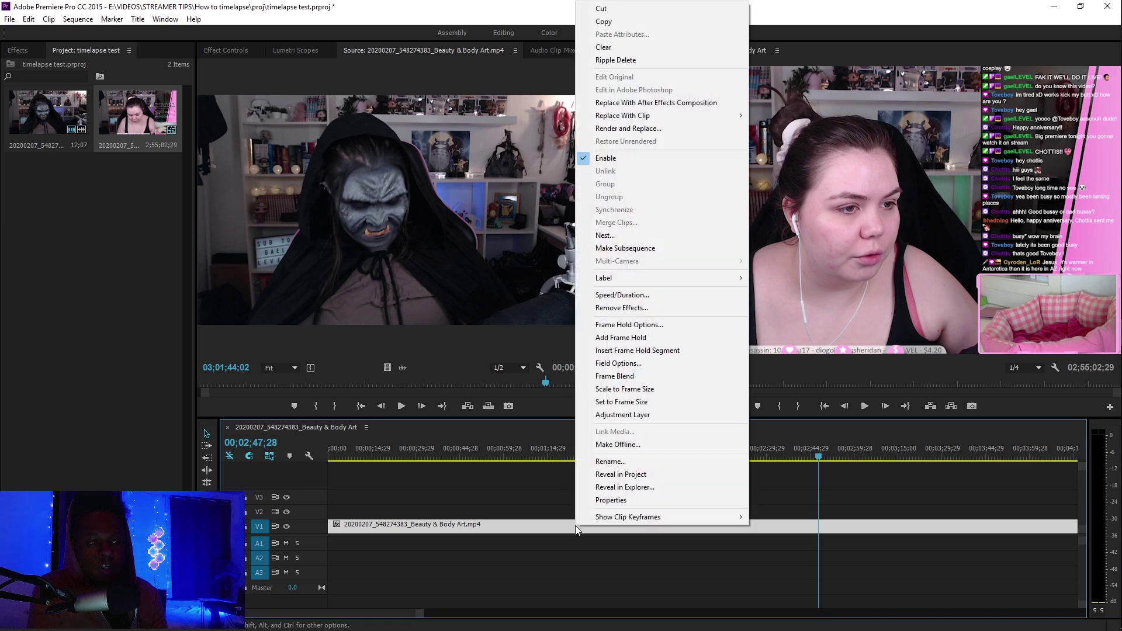
{"action": "left_click", "coordinate": [643, 295]}
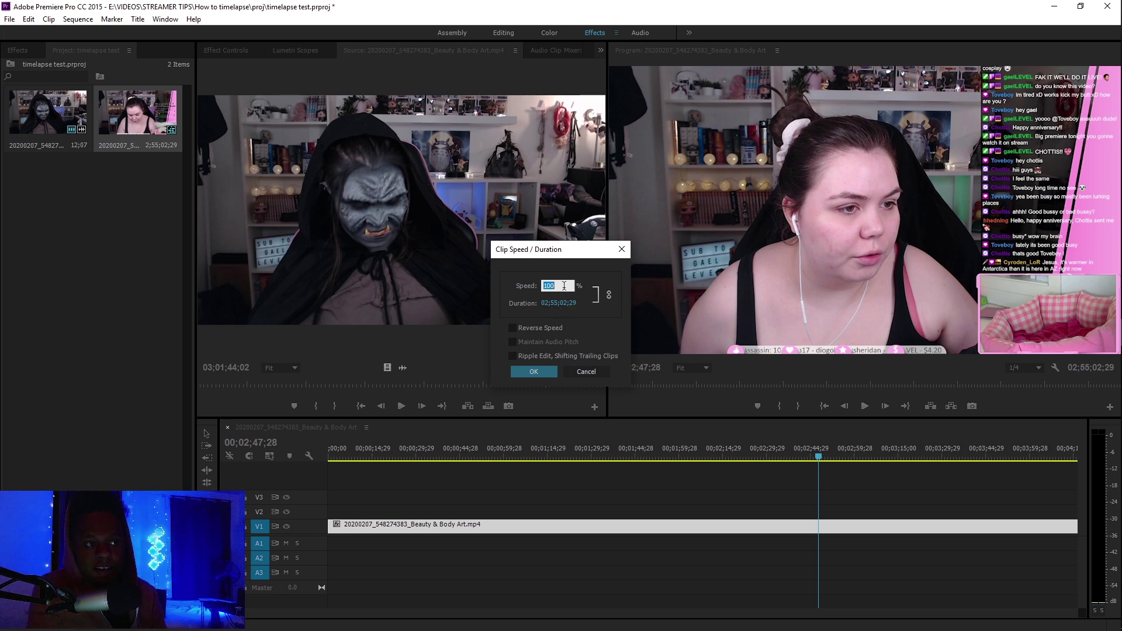
{"action": "left_click", "coordinate": [564, 285]}
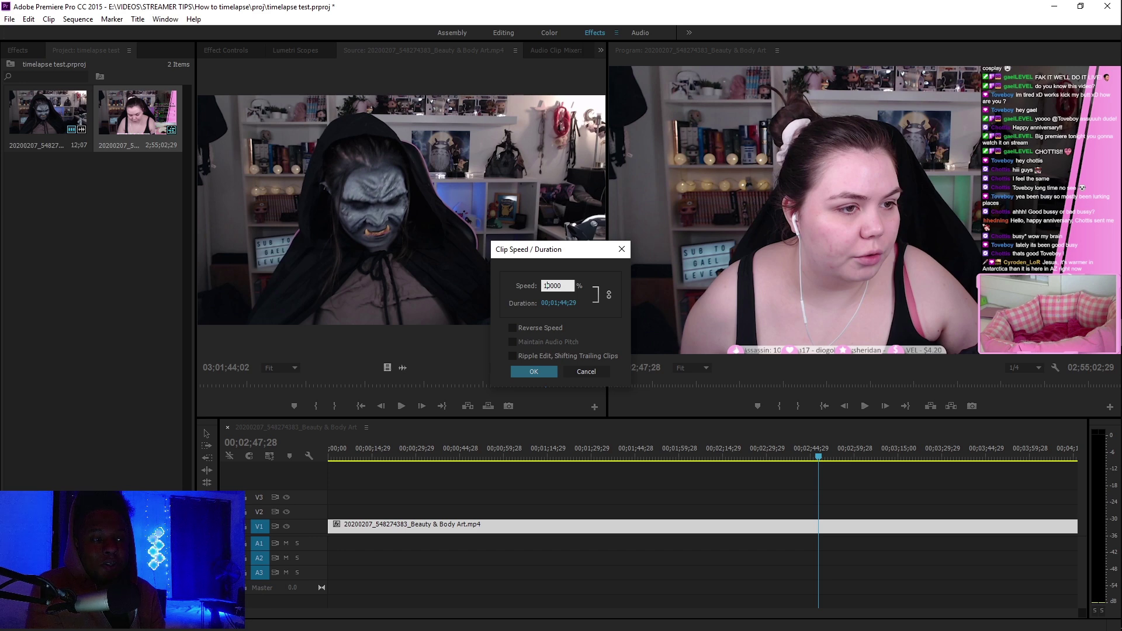
{"action": "left_click", "coordinate": [540, 374]}
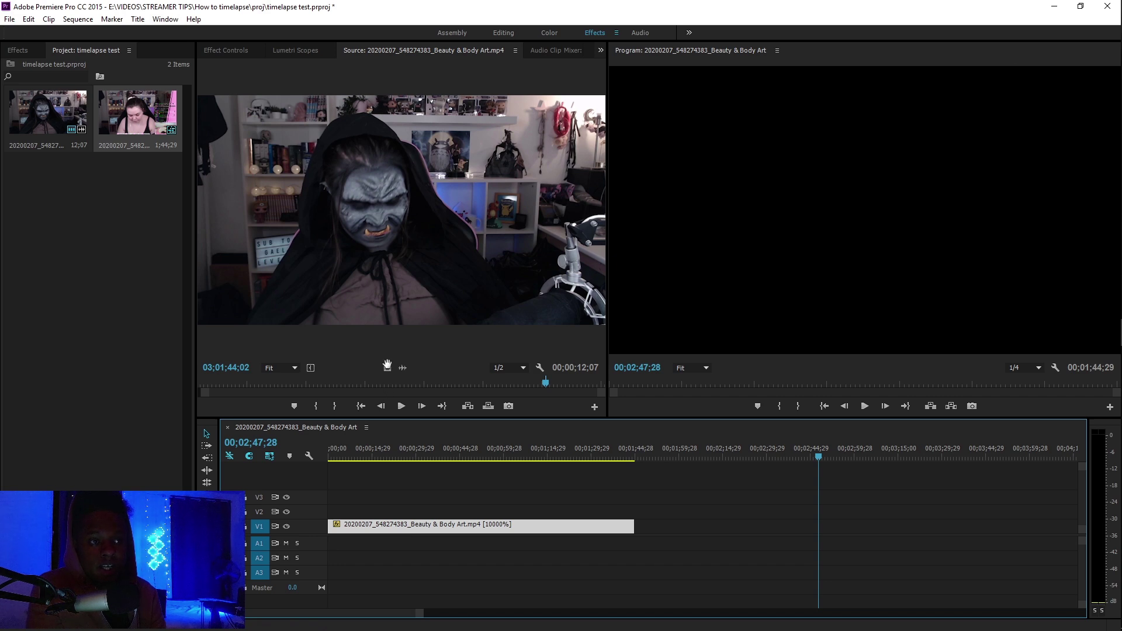
{"action": "left_click_drag", "start_coordinate": [387, 366], "coordinate": [642, 520]}
{"action": "left_click", "coordinate": [646, 451]}
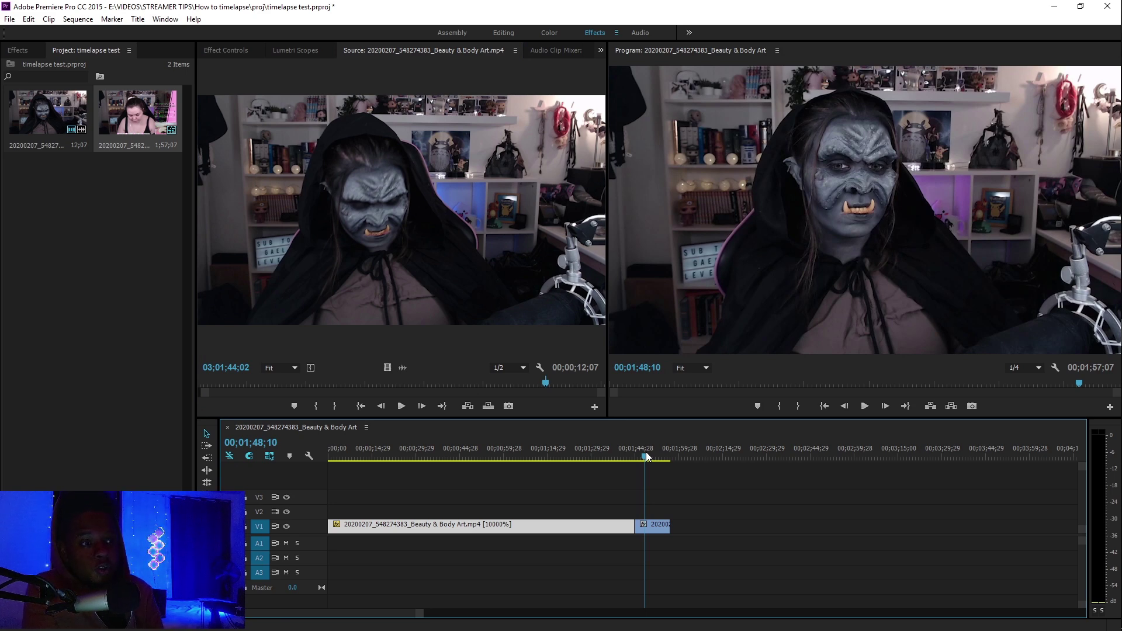
{"action": "key", "text": "Home"}
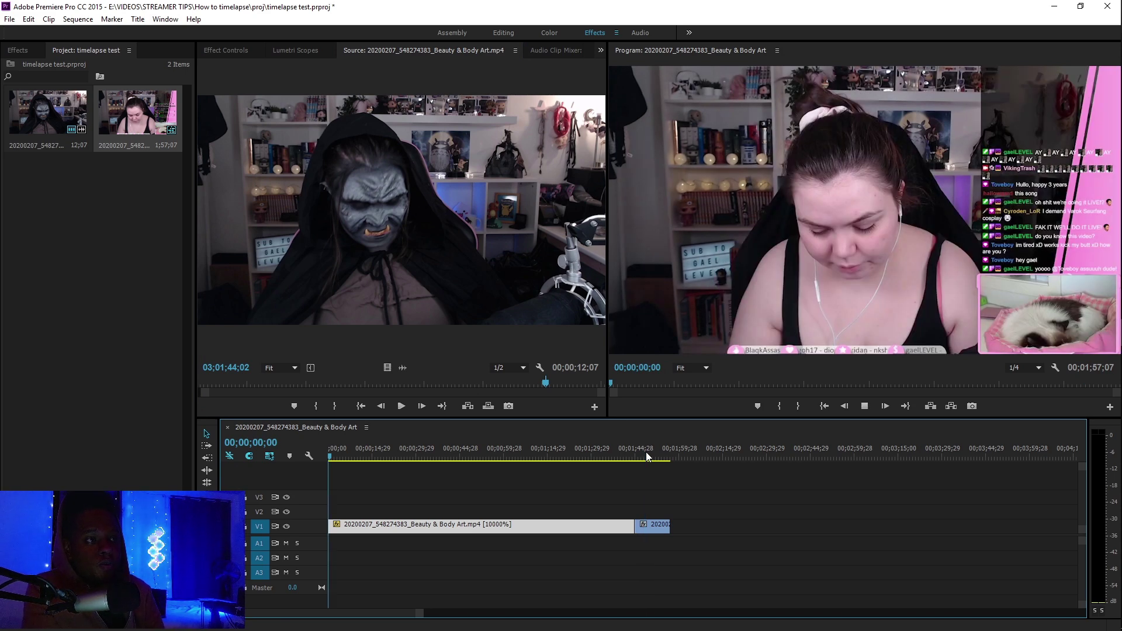
{"action": "key", "text": "space"}
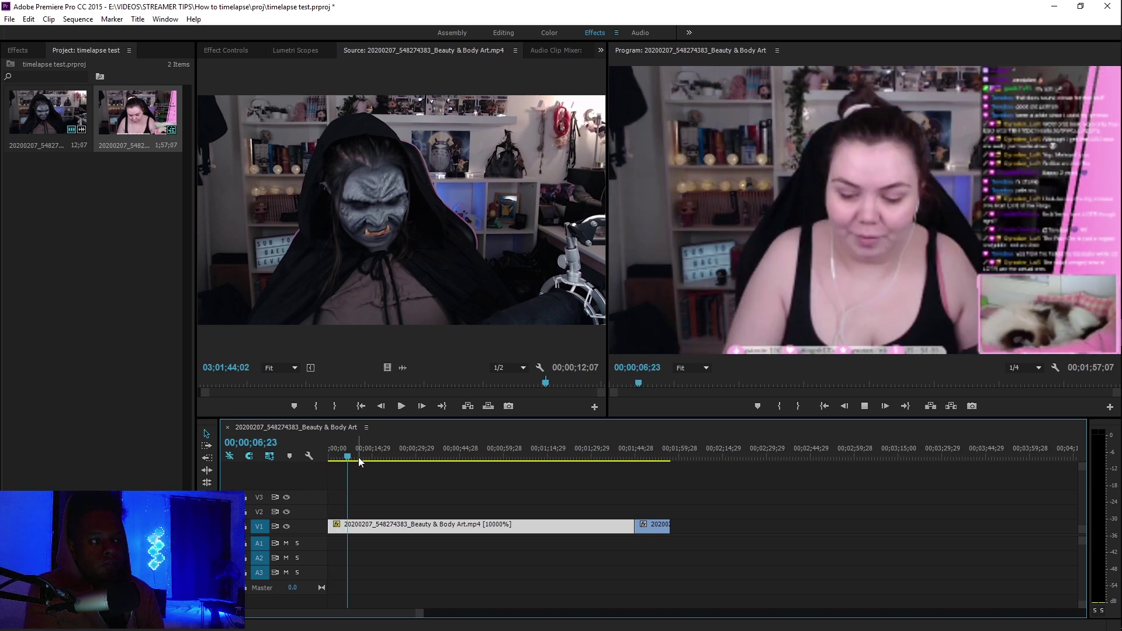
{"action": "left_click", "coordinate": [865, 407]}
{"action": "left_click", "coordinate": [636, 447]}
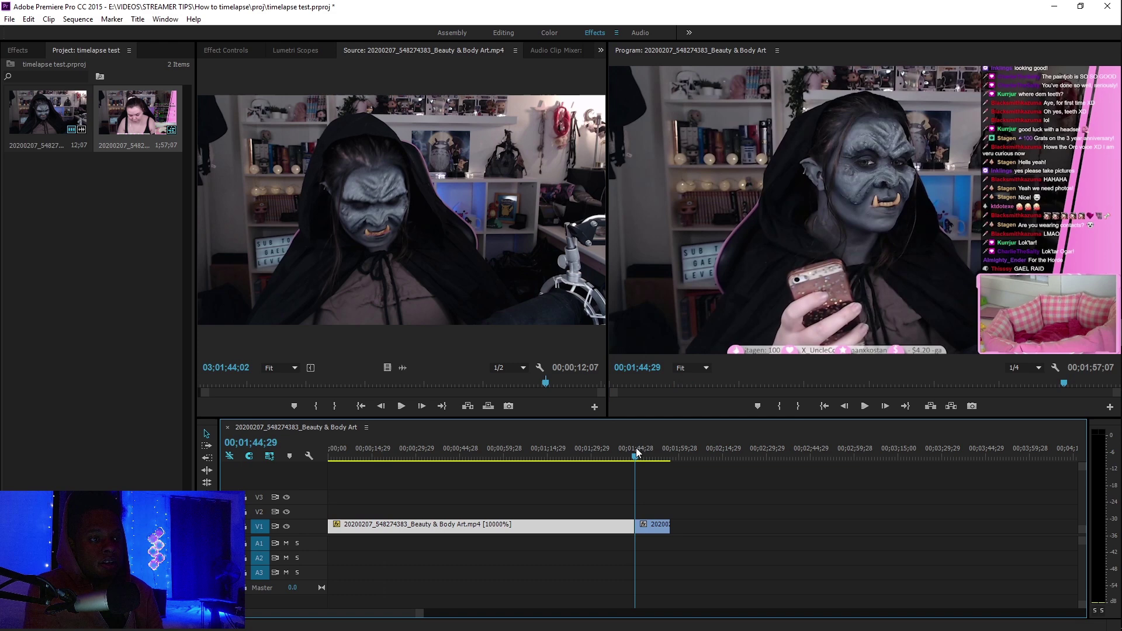
{"action": "key", "text": "Home"}
{"action": "left_click", "coordinate": [635, 447]}
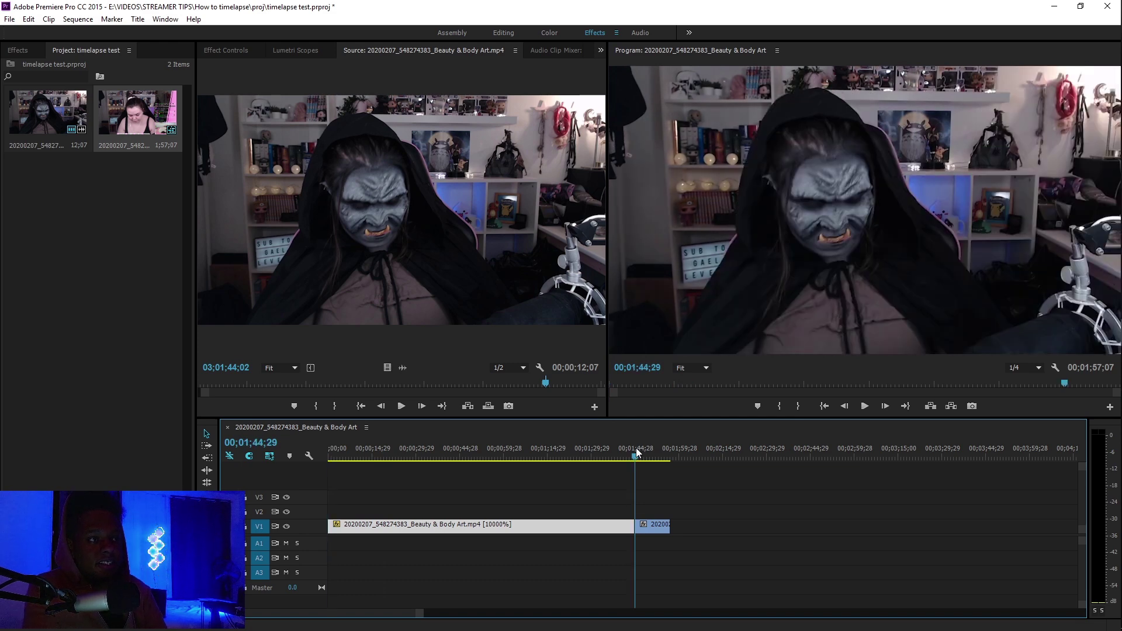
{"action": "key", "text": "space"}
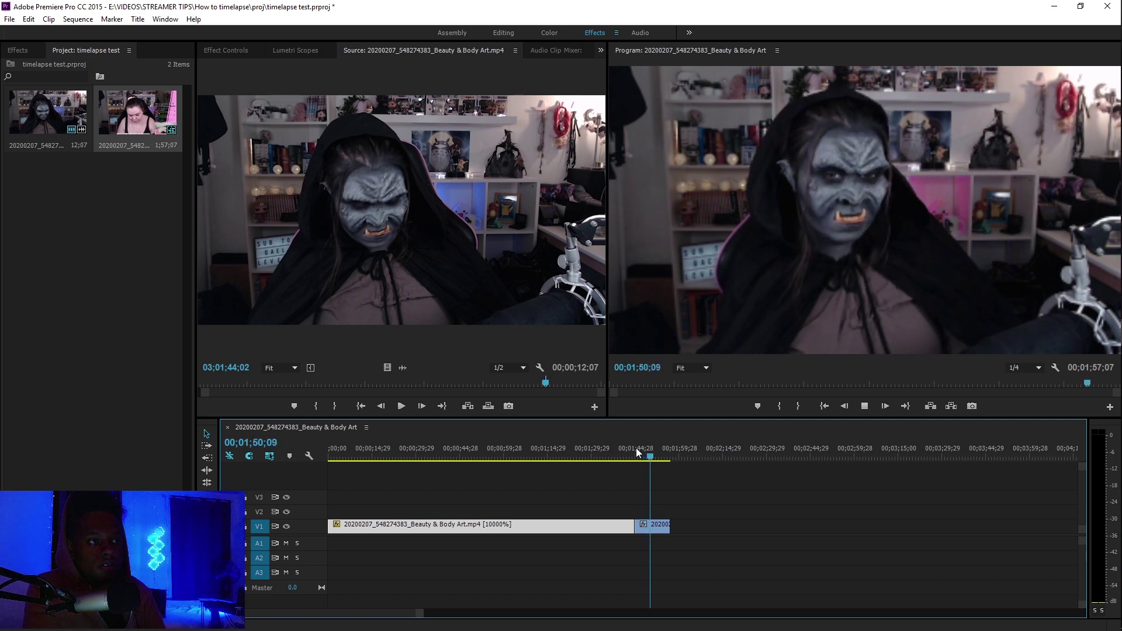
{"action": "key", "text": "space"}
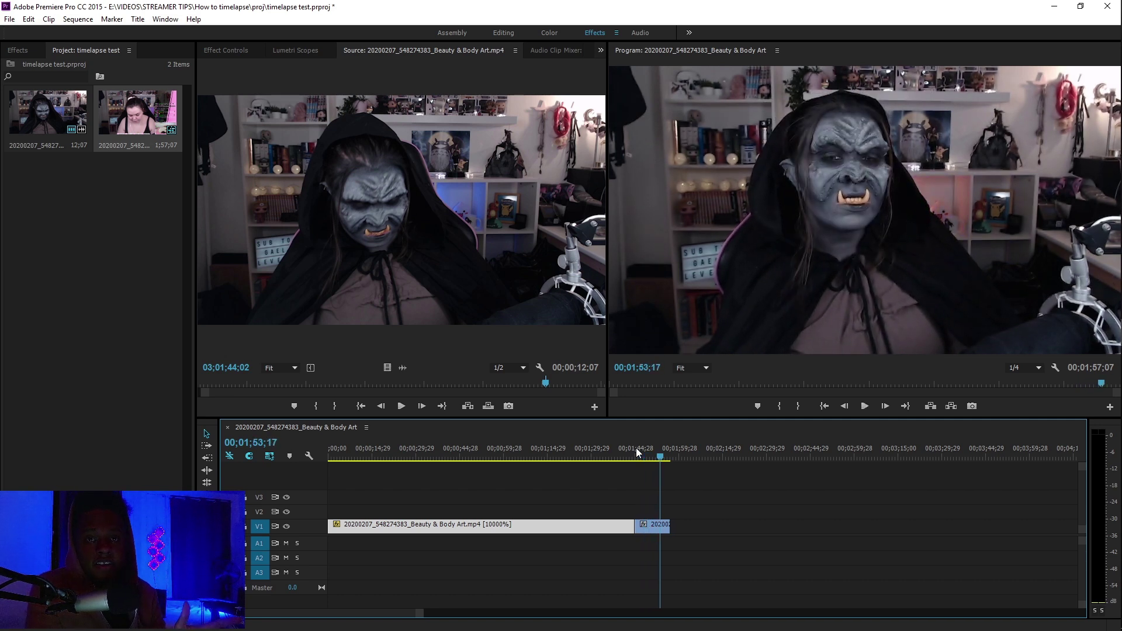
Step: Import the music file and place it on Audio 1 beneath the video
{"action": "left_click", "coordinate": [68, 180]}
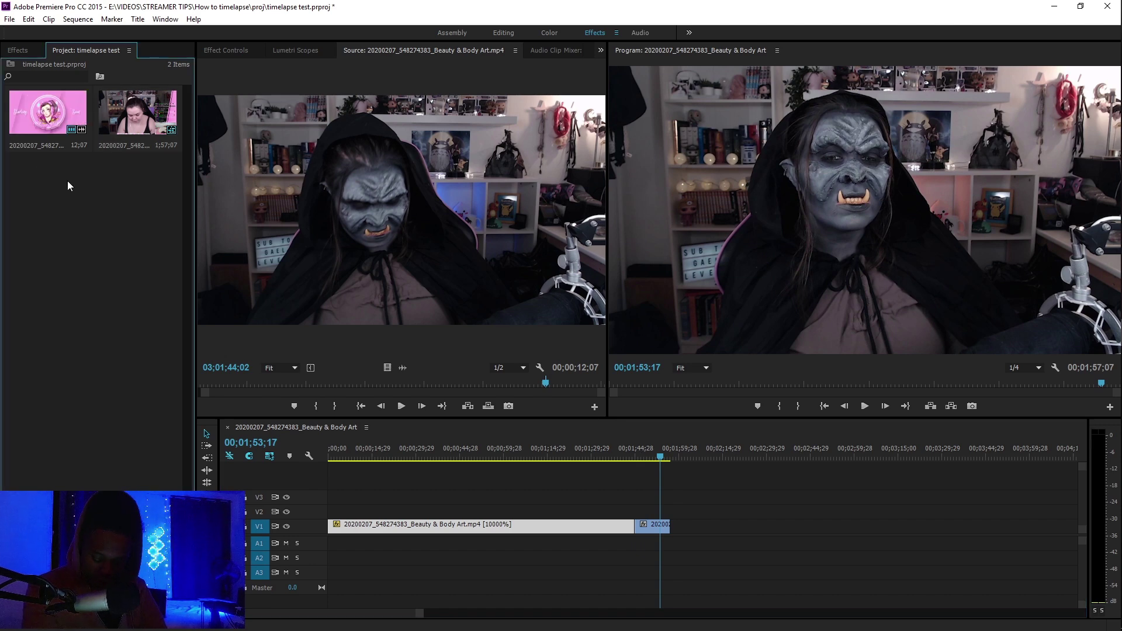
{"action": "double_click", "coordinate": [68, 180]}
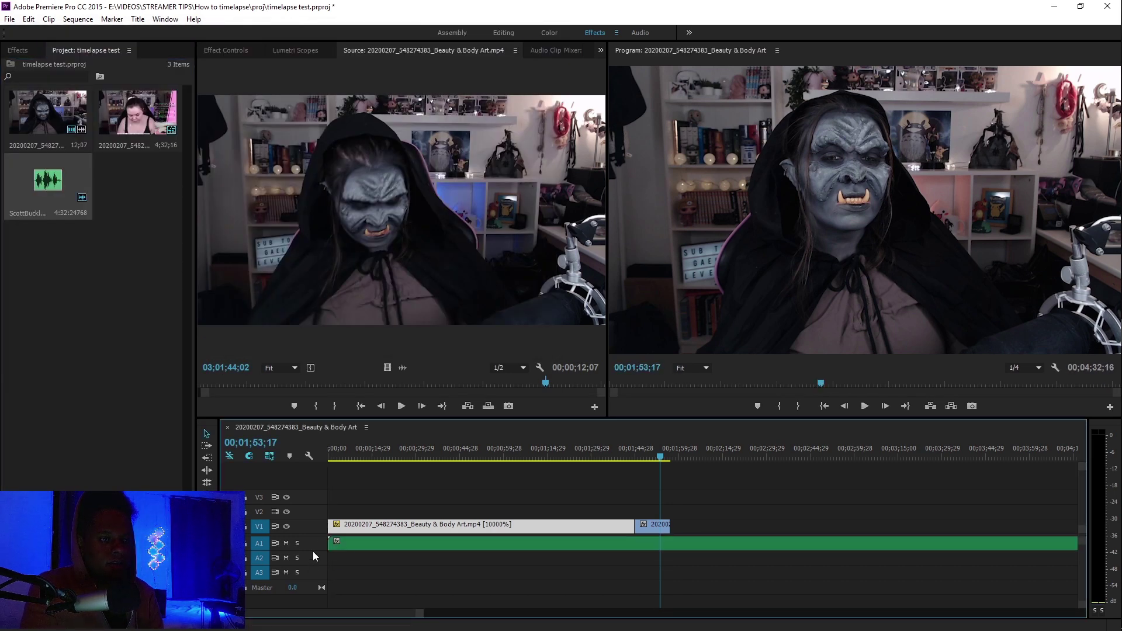
{"action": "left_click_drag", "start_coordinate": [313, 551], "coordinate": [313, 583]}
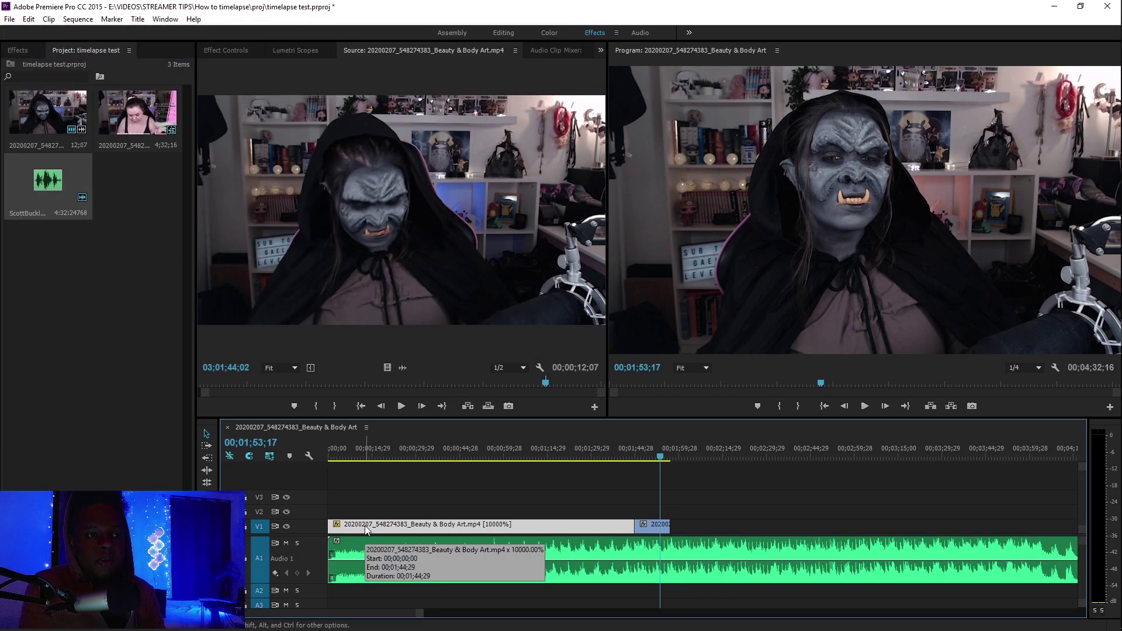
Step: Cut the music where the video ends and delete the leftover audio
{"action": "left_click_drag", "start_coordinate": [337, 455], "coordinate": [361, 456]}
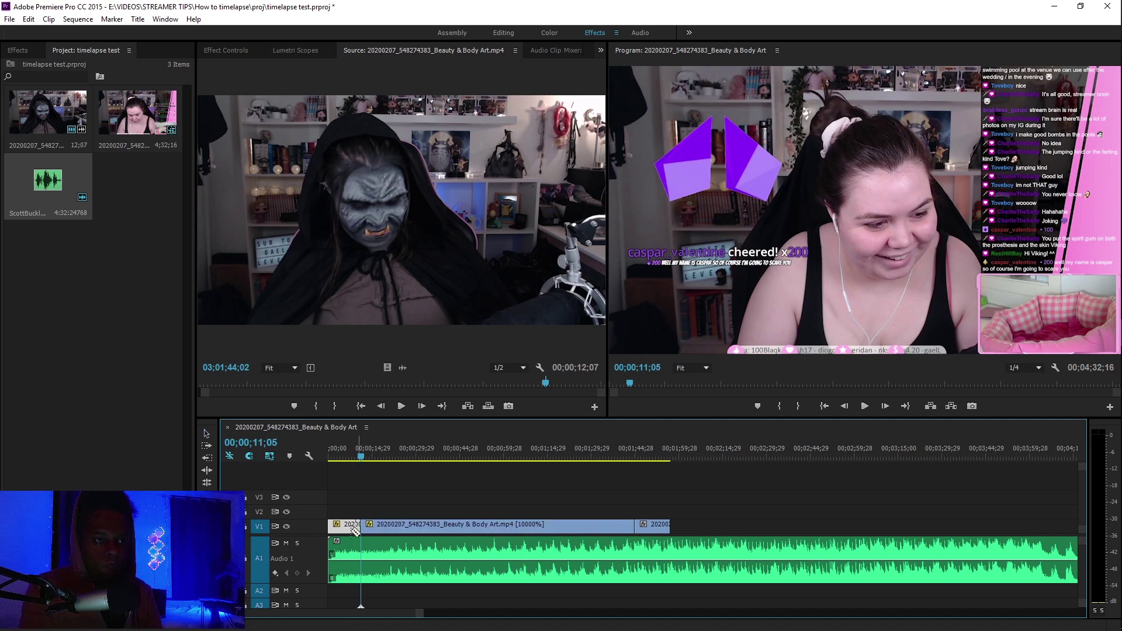
{"action": "key", "text": "ctrl+z"}
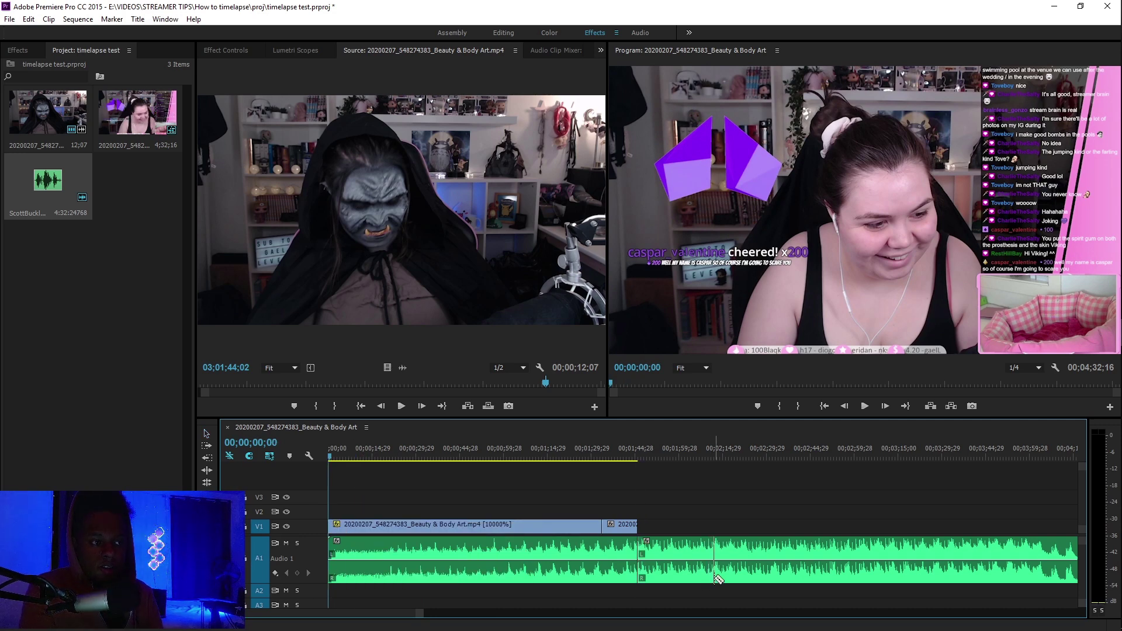
{"action": "left_click", "coordinate": [707, 577]}
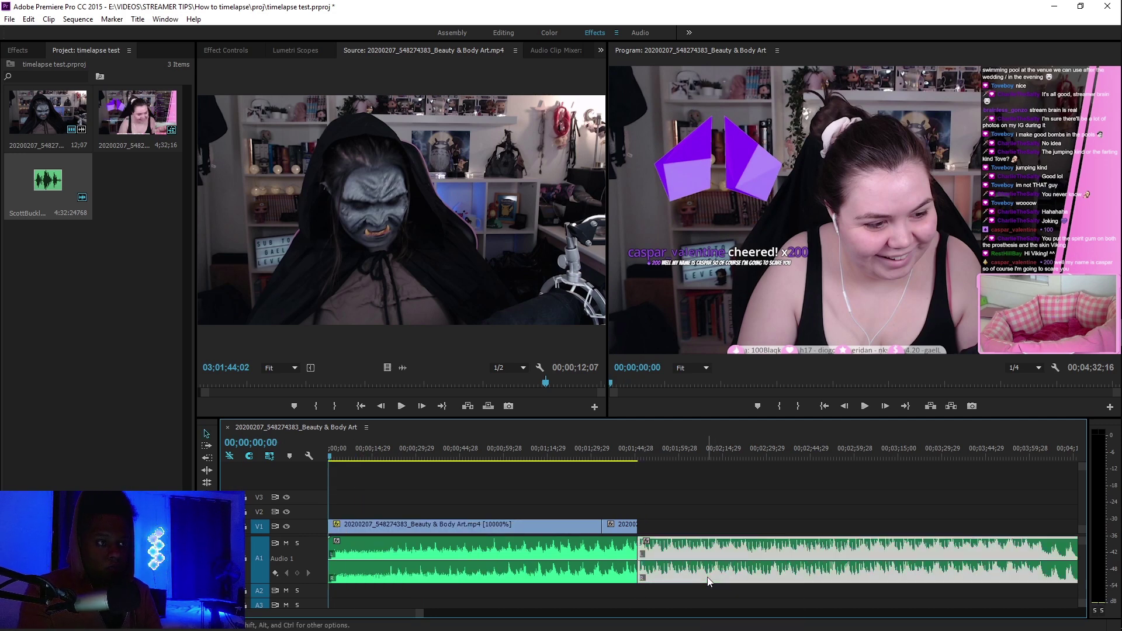
{"action": "key", "text": "Delete"}
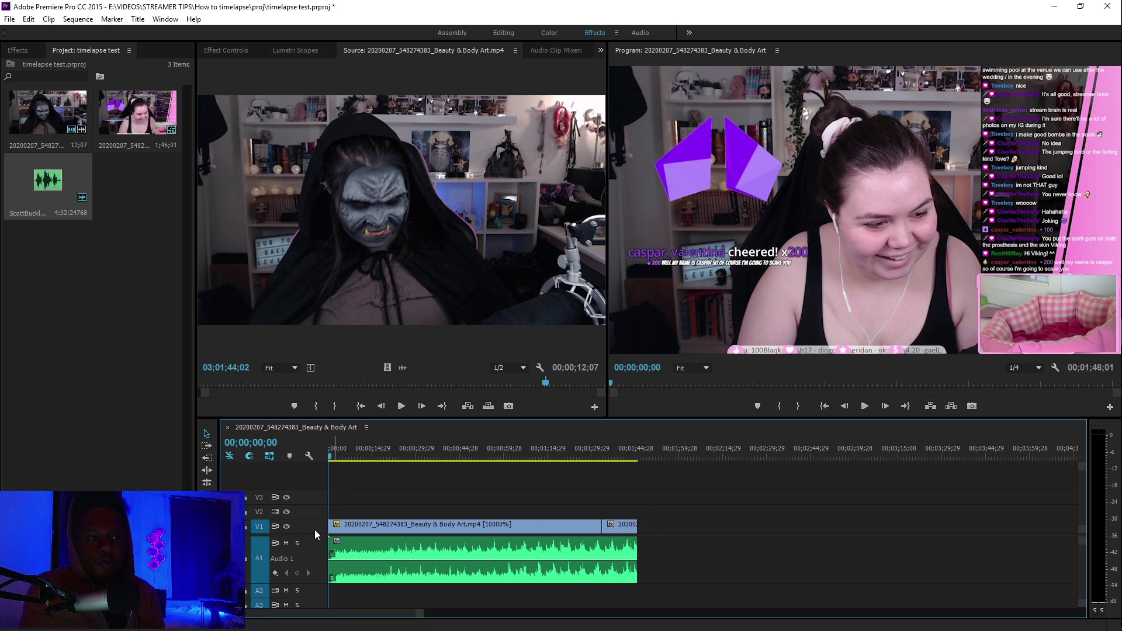
Step: Apply a Cross Dissolve transition to the start of the video
{"action": "left_click", "coordinate": [18, 51]}
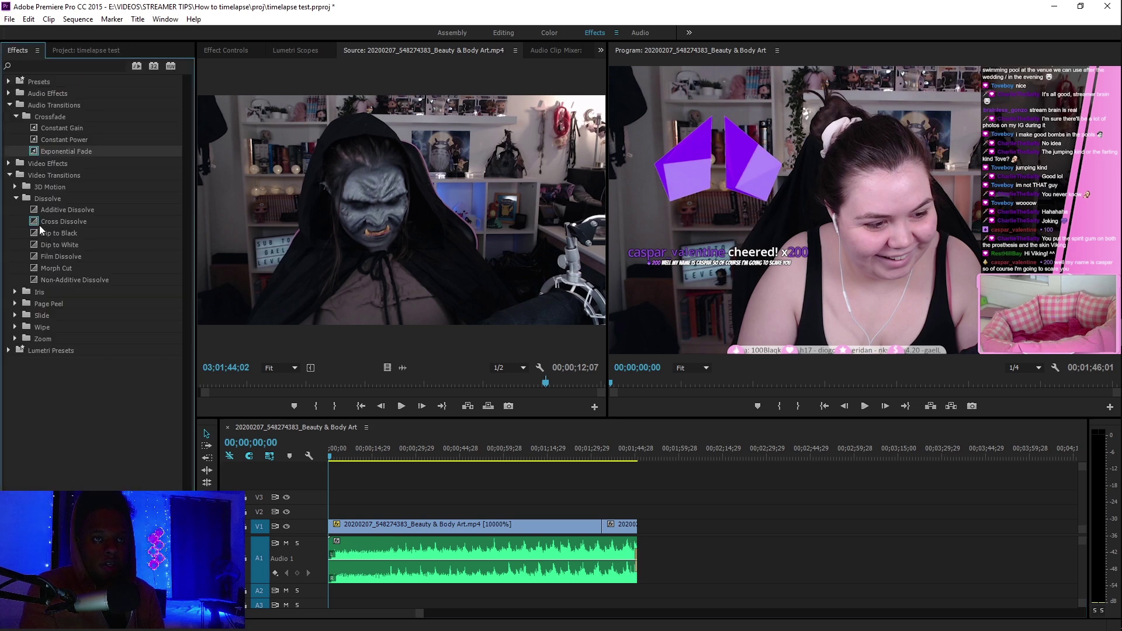
{"action": "left_click_drag", "start_coordinate": [46, 223], "coordinate": [64, 235]}
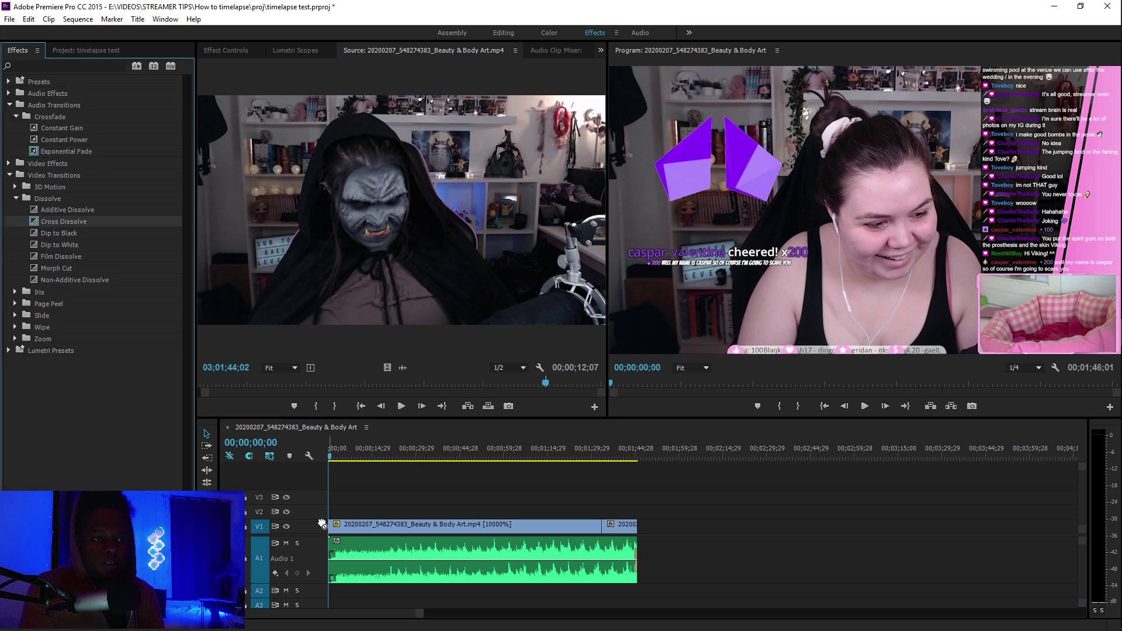
{"action": "left_click_drag", "start_coordinate": [335, 532], "coordinate": [337, 532]}
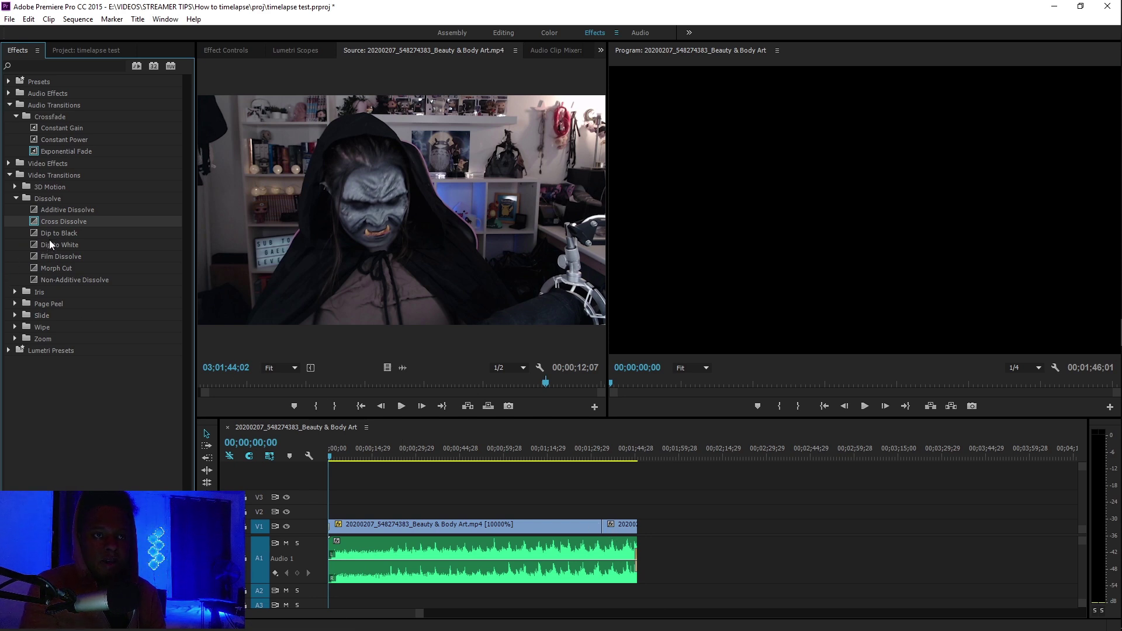
Step: Place Dip to White between the timelapse and final clips and preview it
{"action": "left_click_drag", "start_coordinate": [46, 244], "coordinate": [488, 478]}
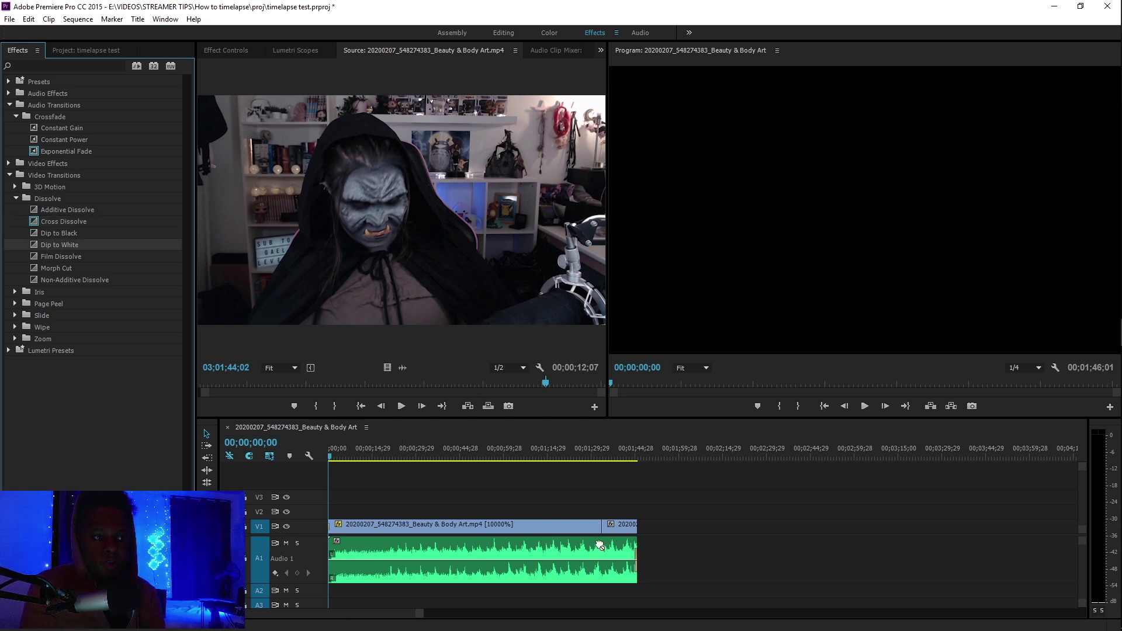
{"action": "left_click", "coordinate": [602, 446]}
{"action": "left_click_drag", "start_coordinate": [418, 614], "coordinate": [351, 613]}
{"action": "left_click_drag", "start_coordinate": [725, 457], "coordinate": [848, 455]}
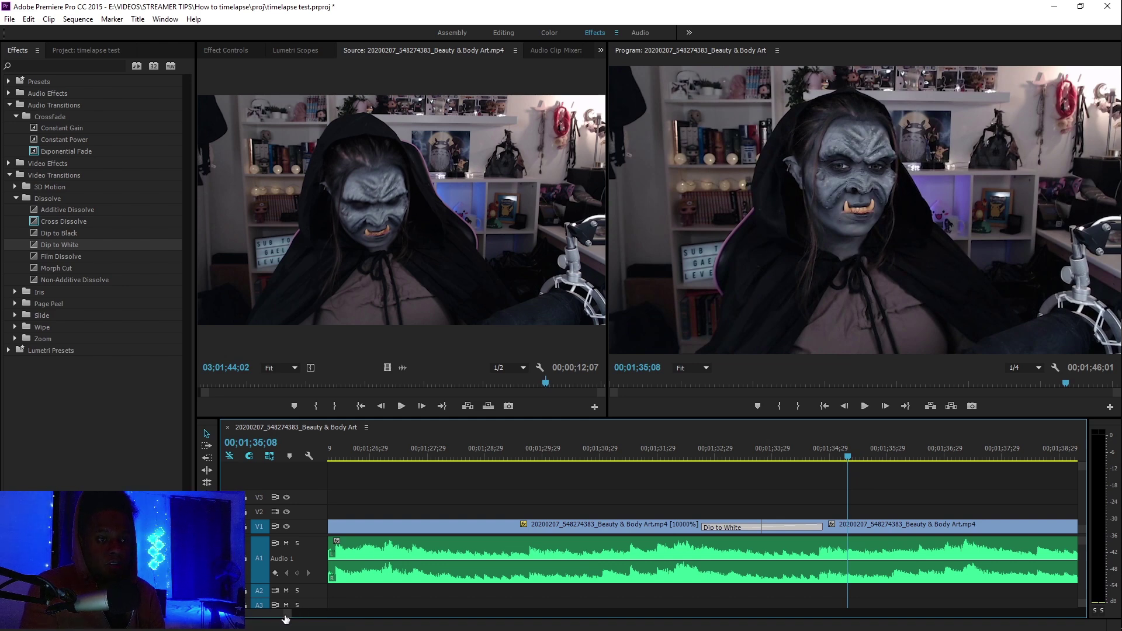
{"action": "left_click_drag", "start_coordinate": [285, 618], "coordinate": [402, 620]}
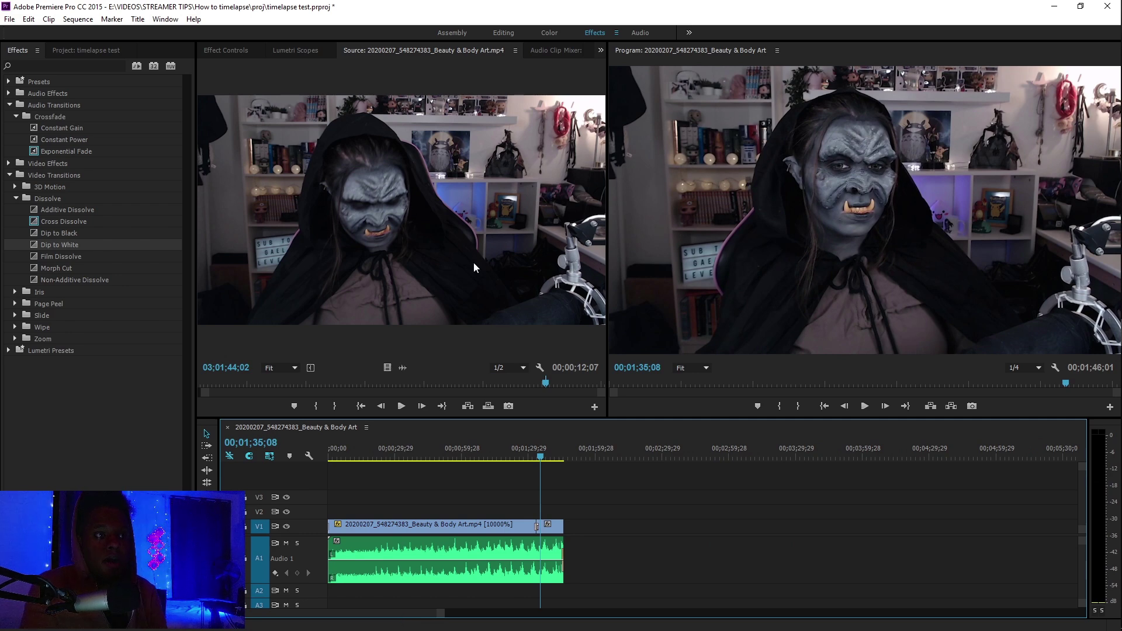
Step: Name the H.264 output exp.mp4 and start the 1280x720, 60 fps export
{"action": "key", "text": "ctrl+m"}
{"action": "left_click", "coordinate": [822, 151]}
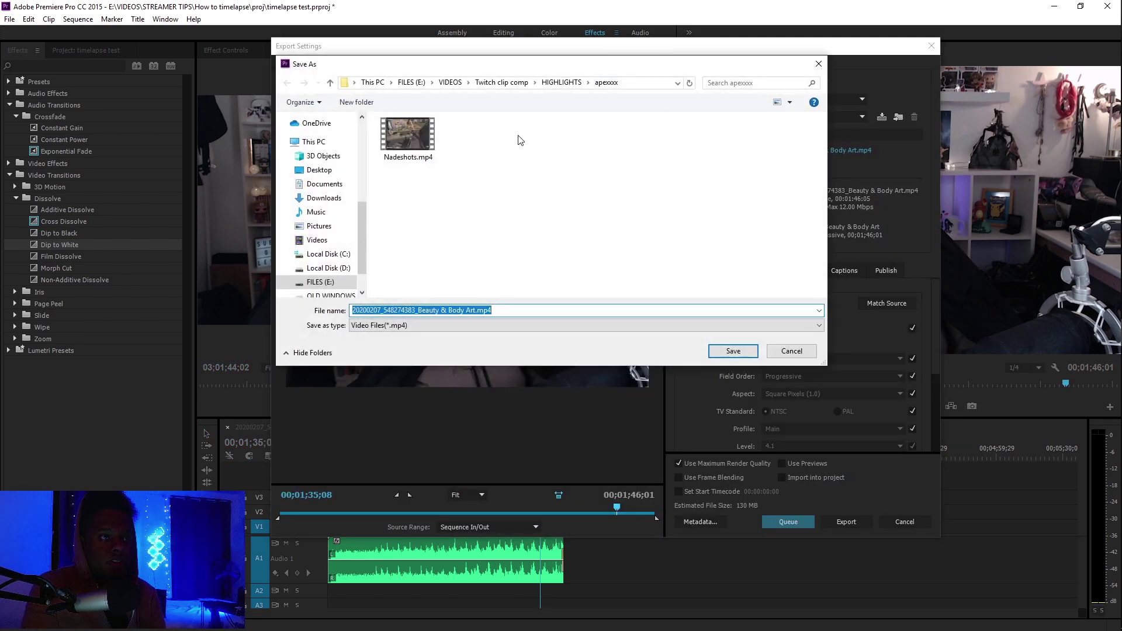
{"action": "type", "text": "exp"}
{"action": "key", "text": "Return"}
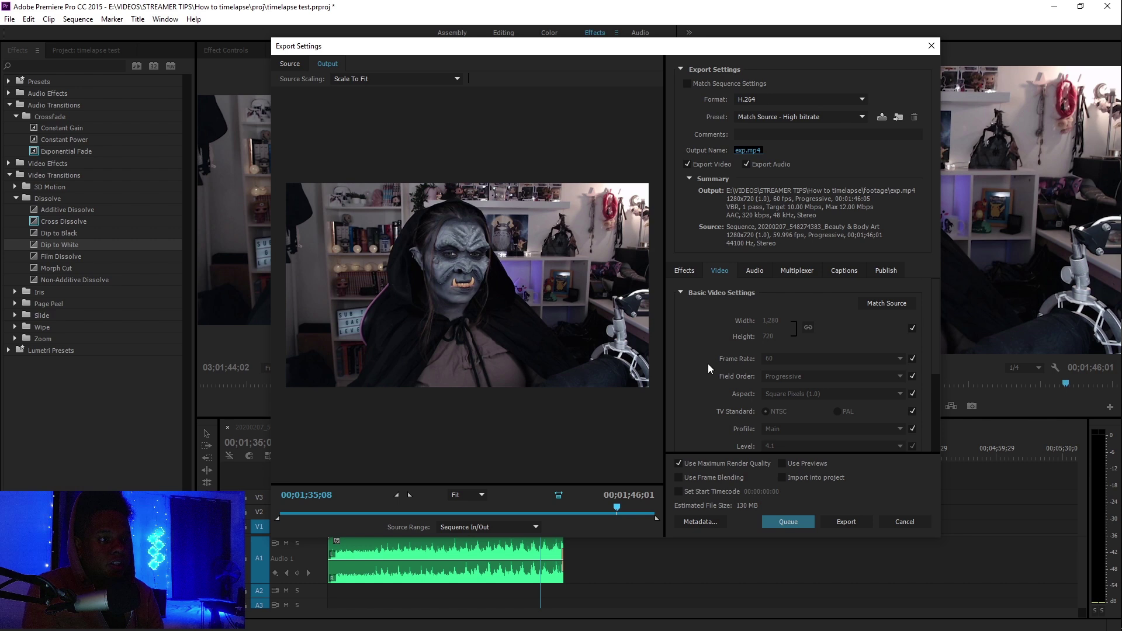
{"action": "scroll", "coordinate": [706, 363], "scroll_direction": "down", "scroll_amount": 5}
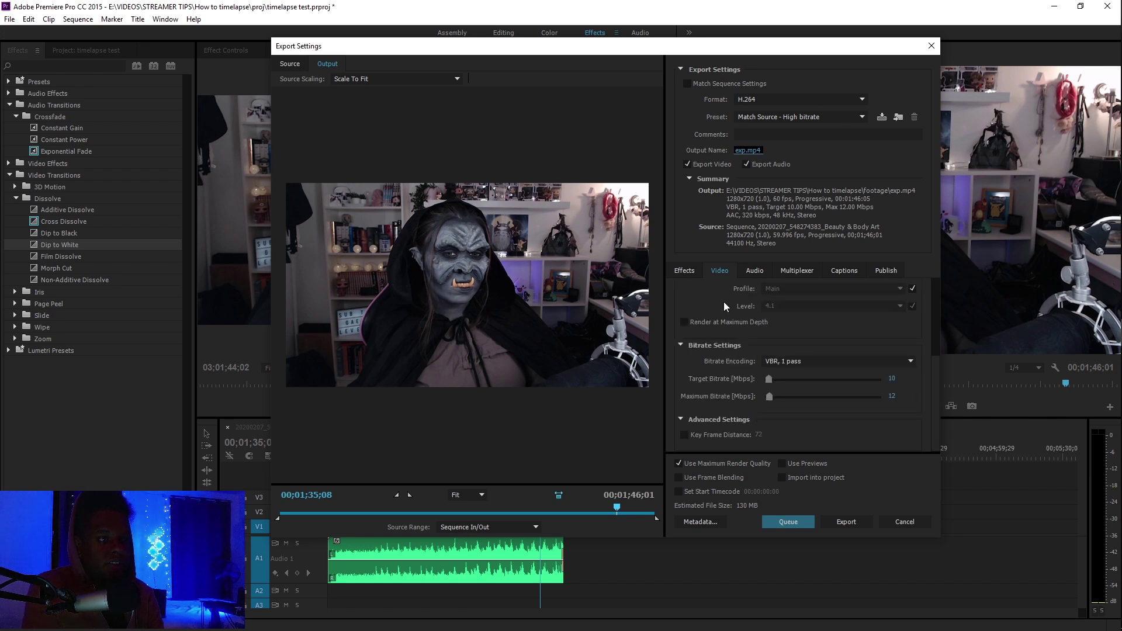
{"action": "left_click", "coordinate": [855, 525]}
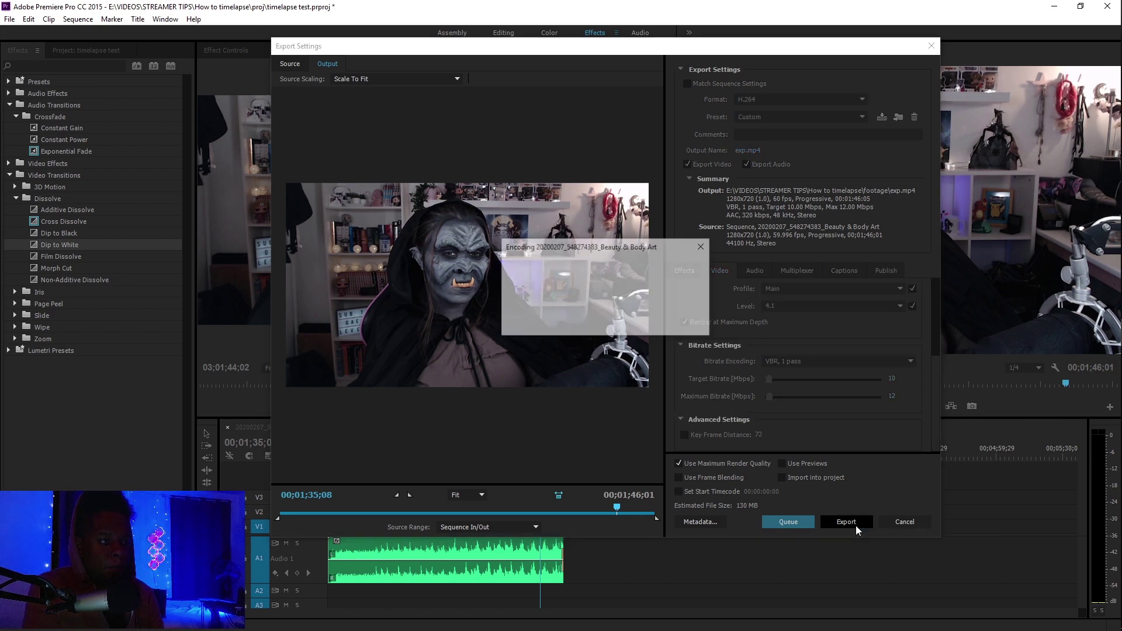